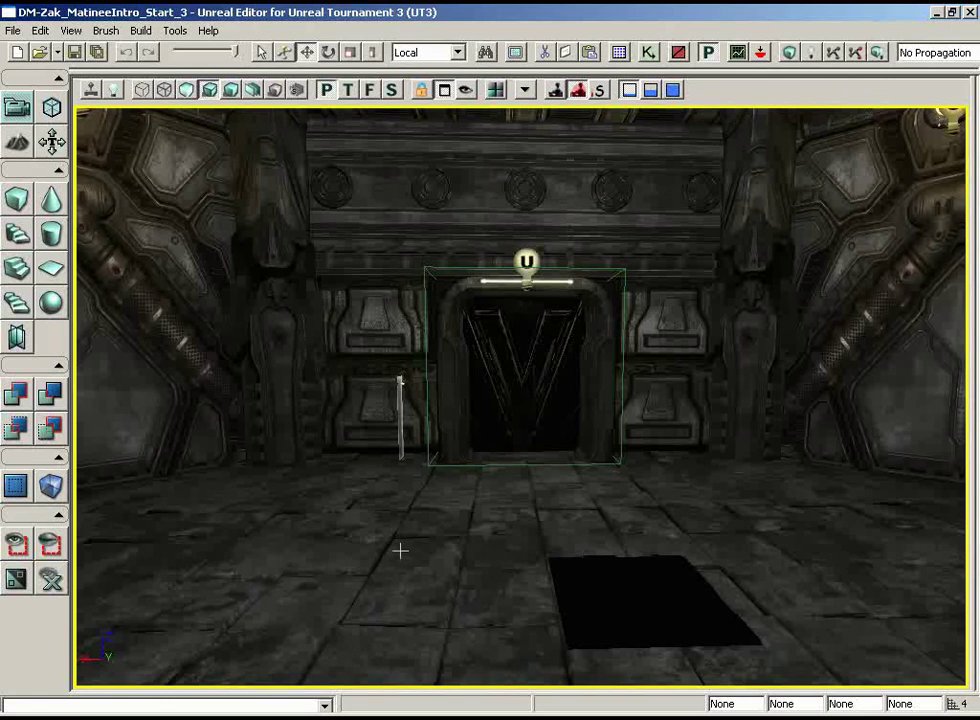
Tilt and zoom the viewport to frame the S light bulb above the door
right_drag(441, 524, 530, 494)
scroll(530, 494, up, 5)
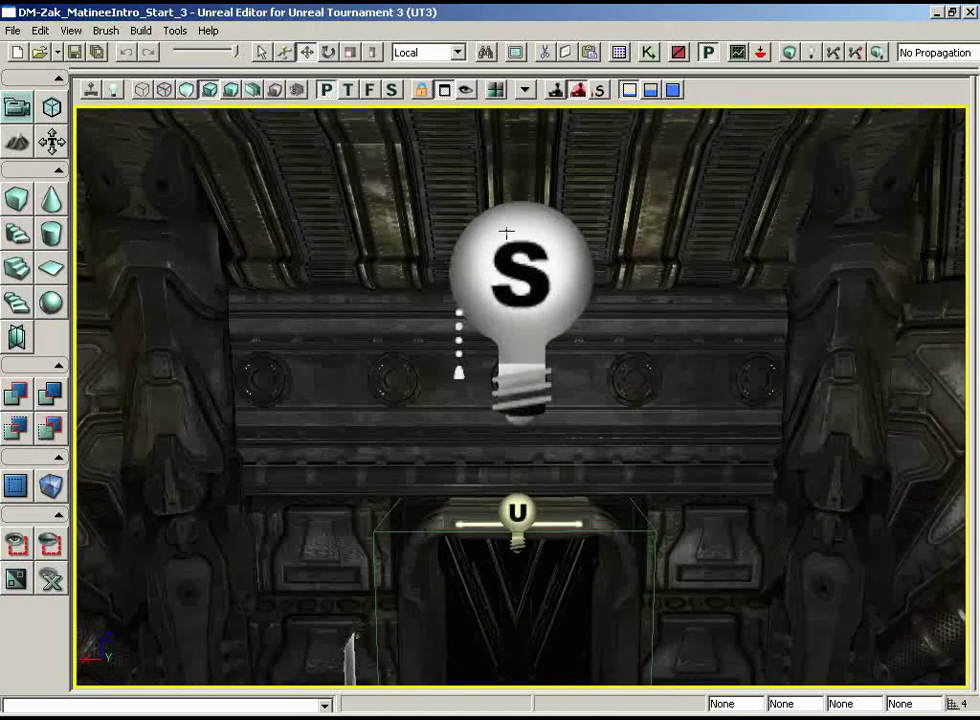
right_drag(709, 343, 685, 348)
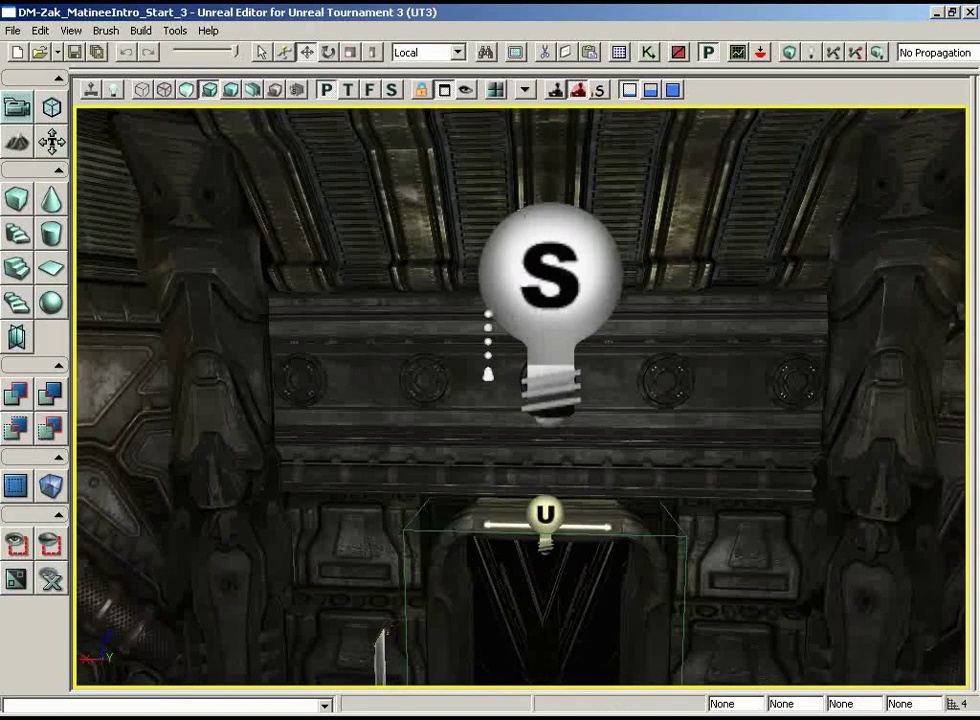
Open Kismet on Main_Sequence and marquee-select the trigger, Matinee and variable nodes
click(648, 52)
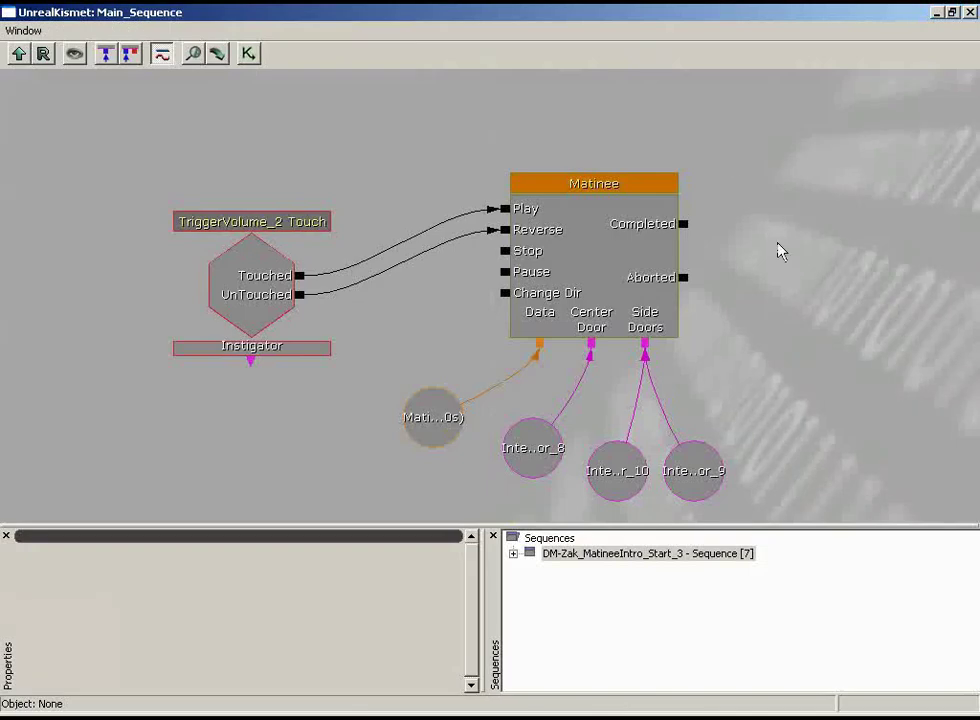
scroll(781, 210, down, 4)
drag(783, 241, 785, 225)
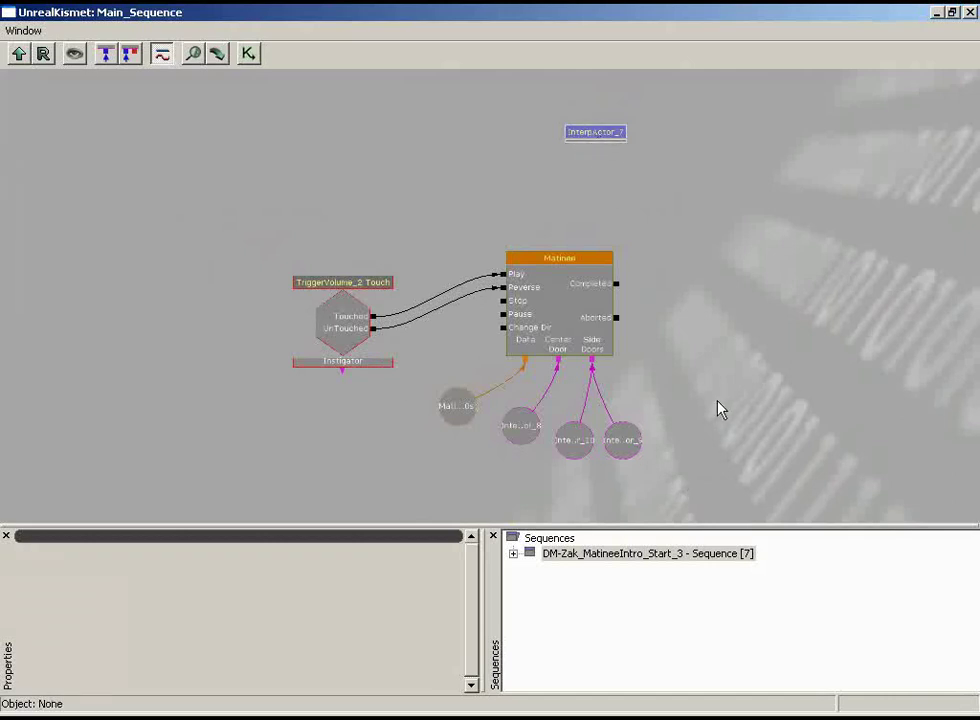
ctrl+alt+drag(261, 181, 708, 495)
Collapse the six selected nodes into a new subsequence named DoorSequence
right_click(677, 207)
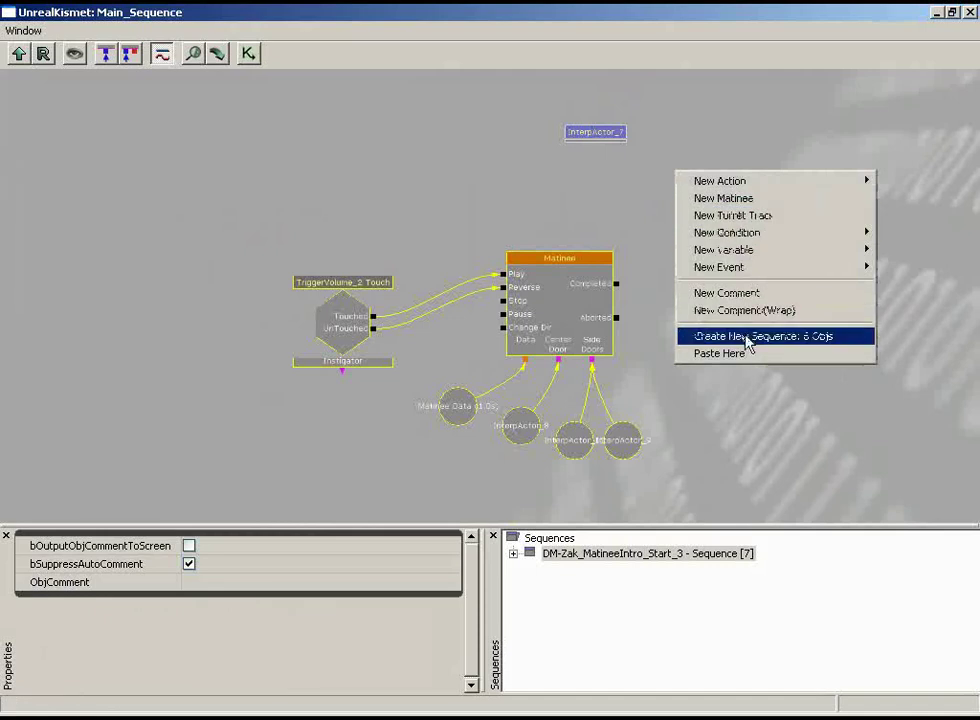
click(857, 336)
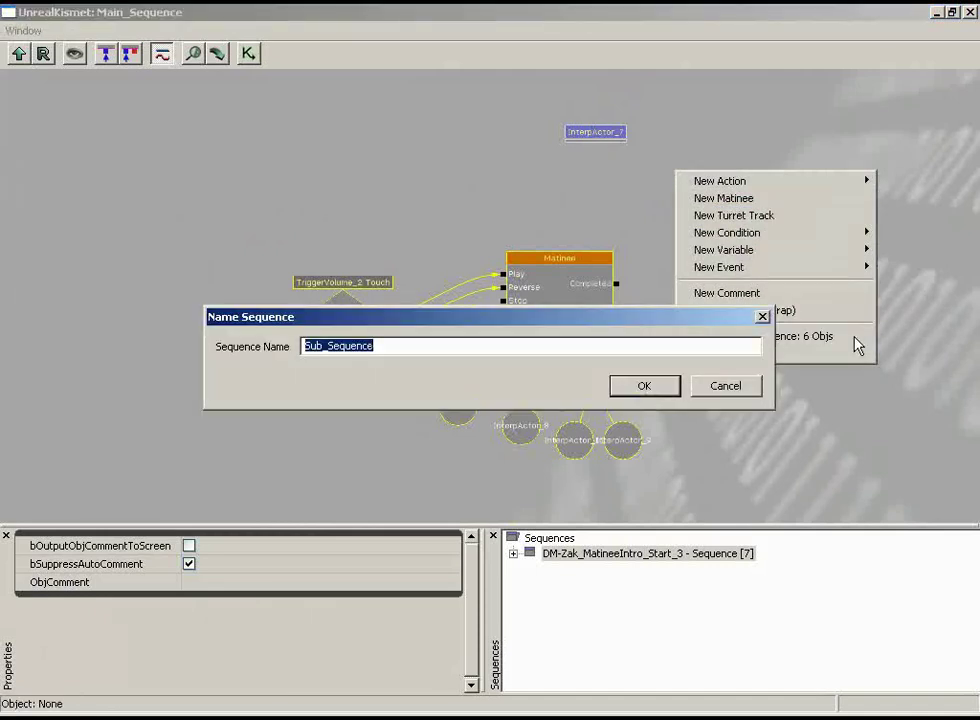
text(Do)
key(BackSpace)
text(oorsequence)
key(Return)
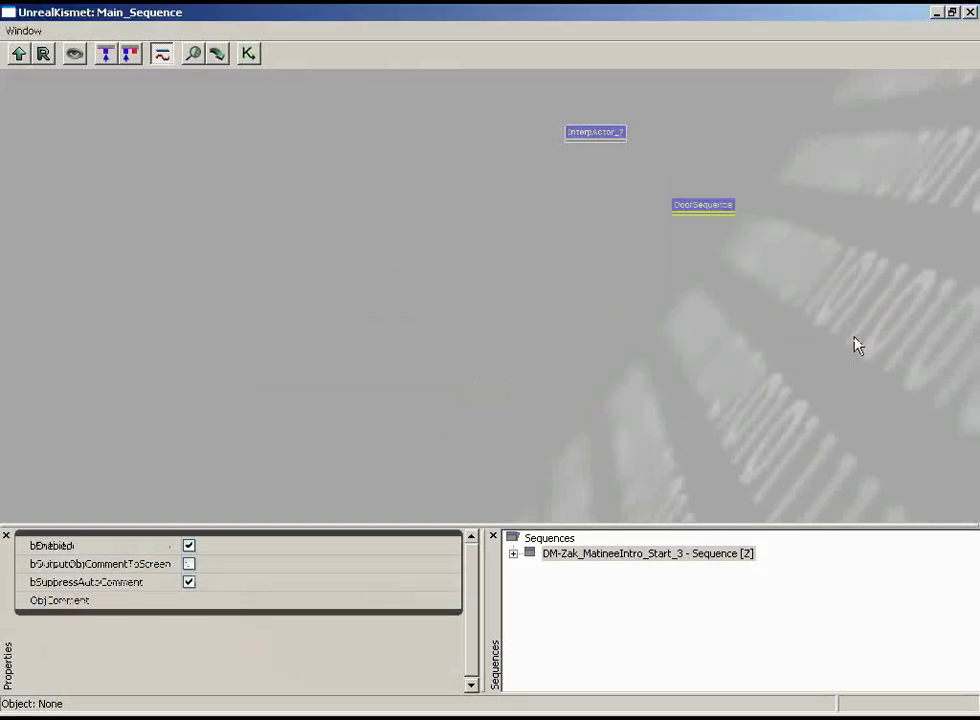
Open DoorSequence to check its contents, then return to Main_Sequence
click(726, 206)
click(809, 313)
drag(832, 185, 814, 260)
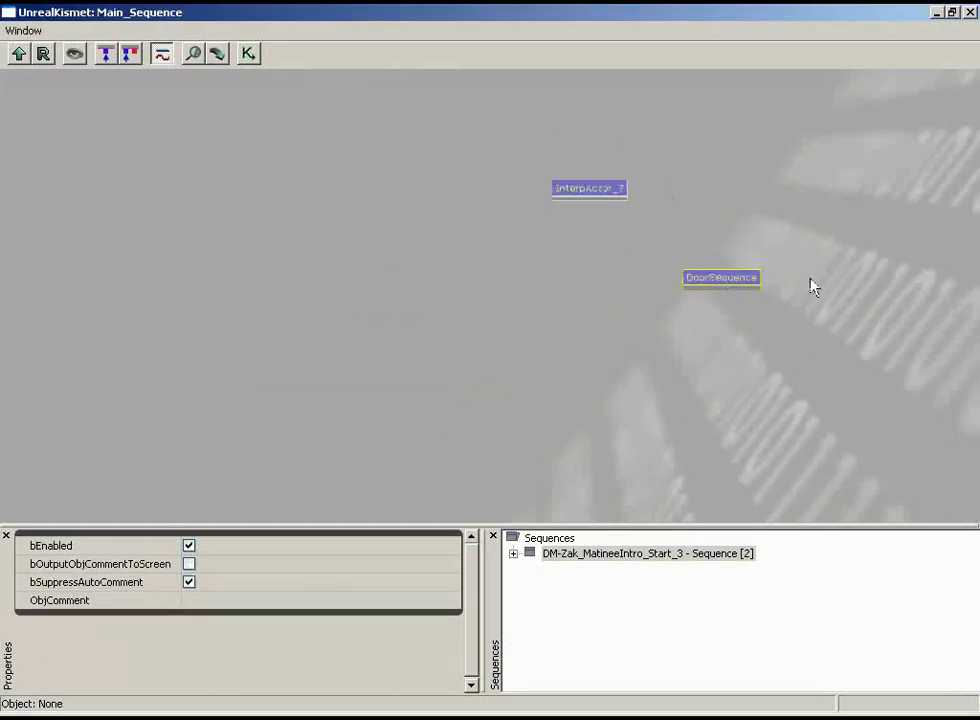
scroll(812, 342, up, 3)
click(752, 283)
double_click(750, 278)
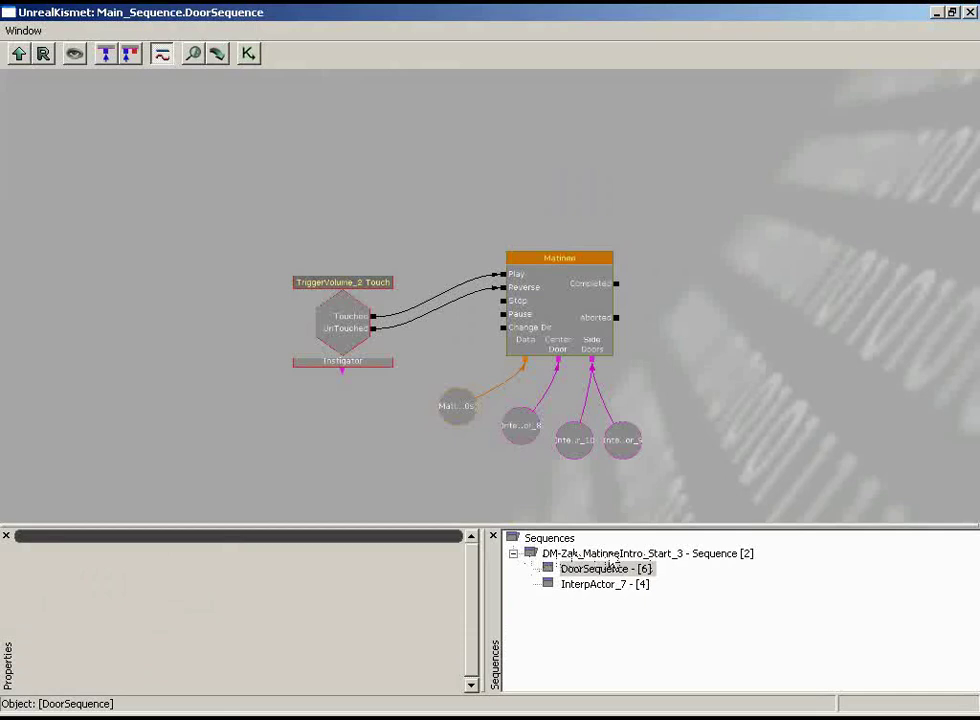
click(610, 555)
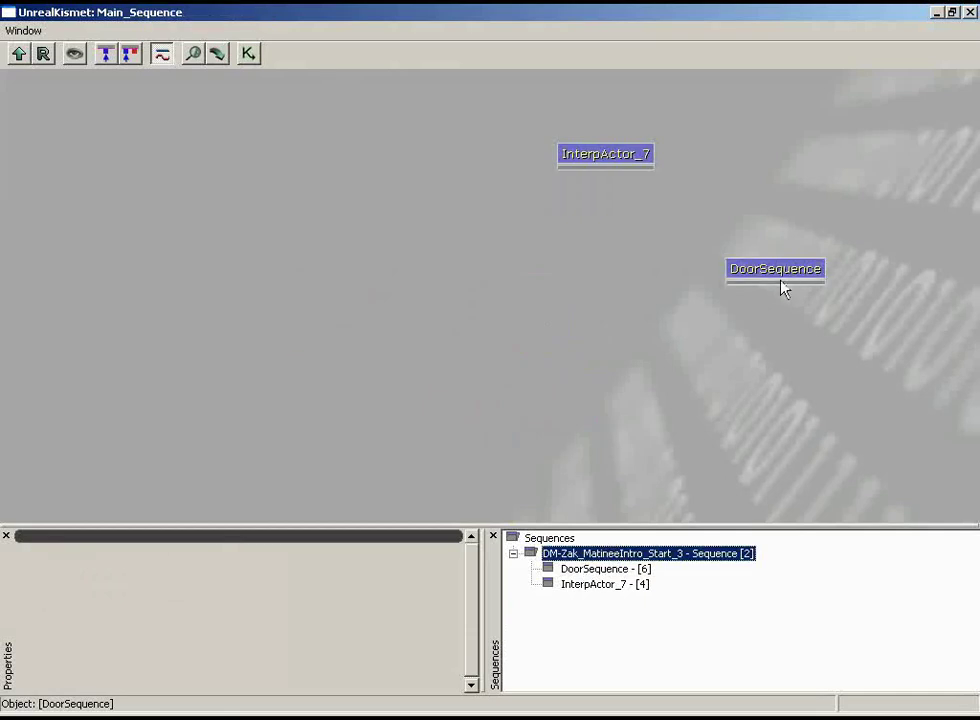
Move DoorSequence beneath InterpActor_7 and select both nodes
drag(783, 278, 618, 191)
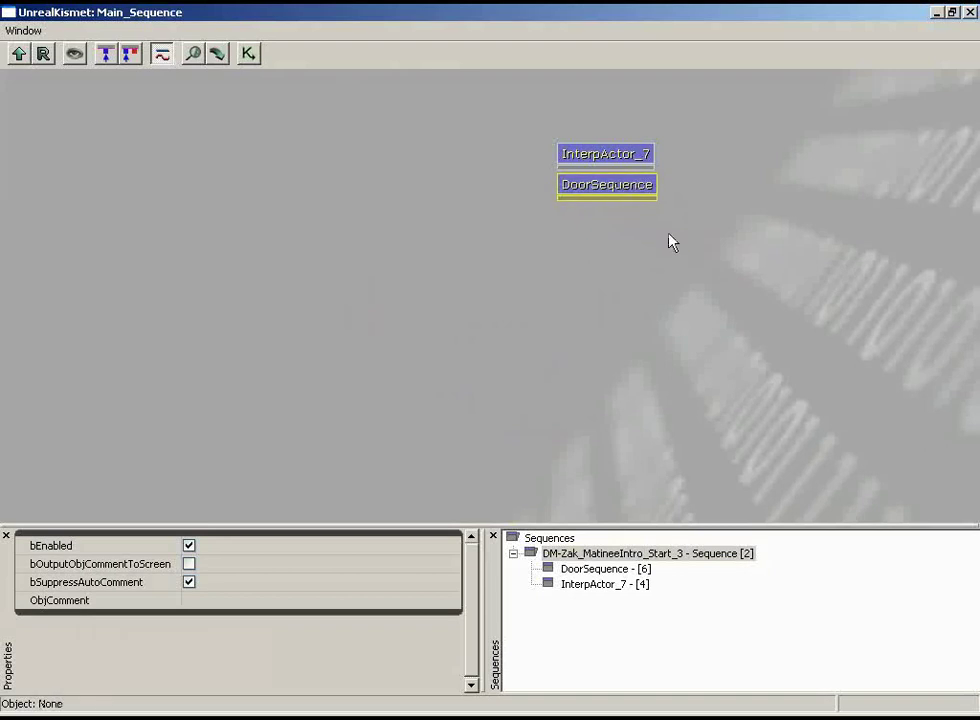
key(Home)
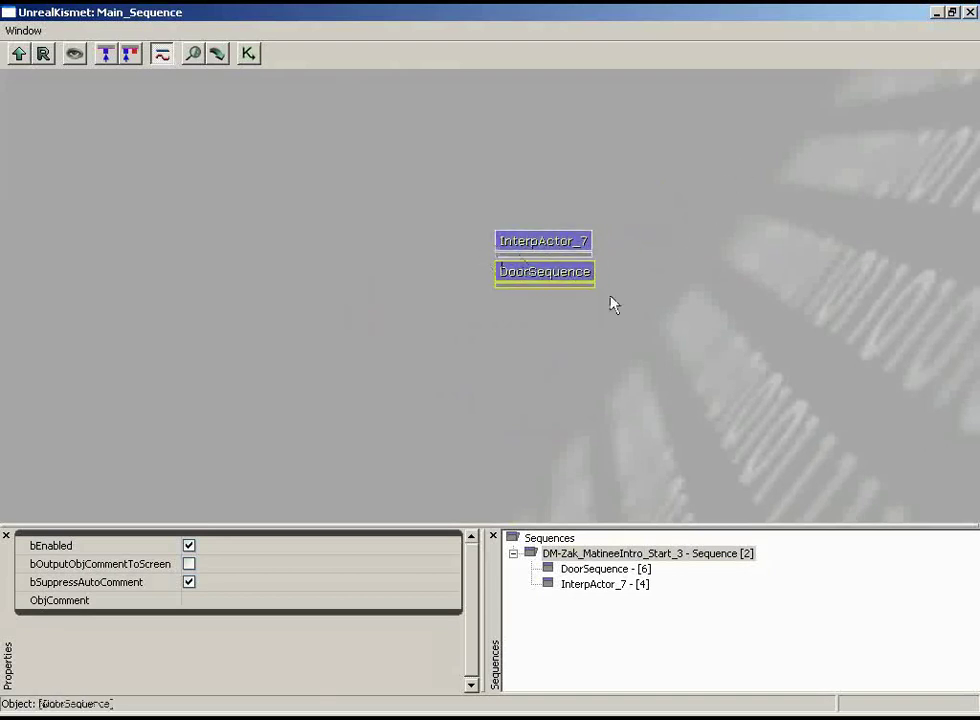
ctrl+alt+drag(462, 186, 641, 325)
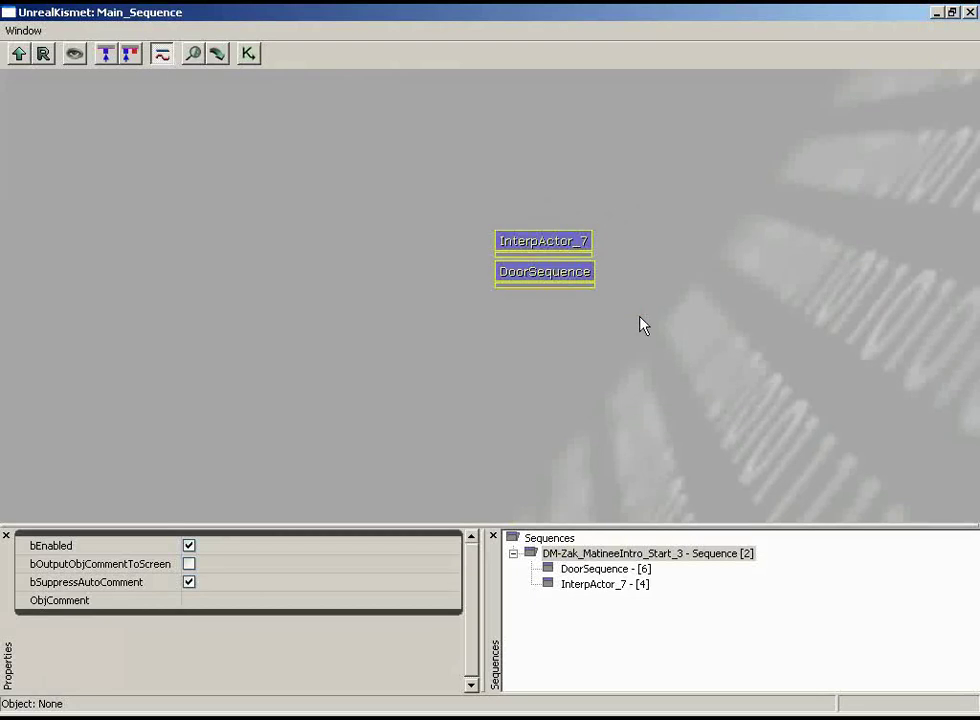
Frame InterpActor_7 and DoorSequence in a 'Matinee Sequences' comment box
right_click(645, 243)
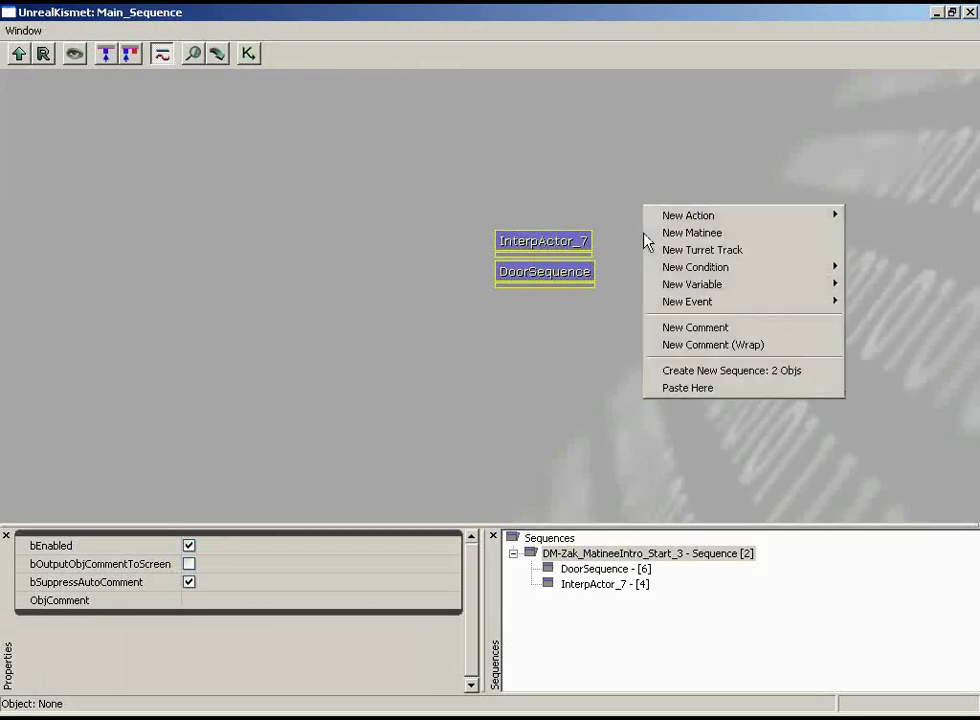
click(702, 328)
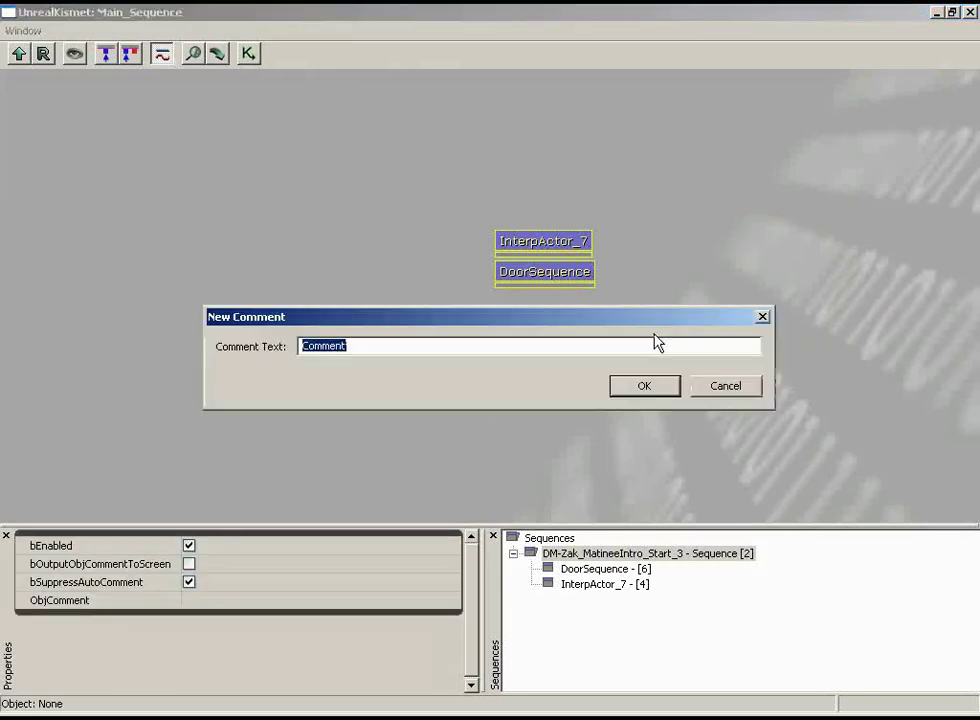
text(Matinee Sequences)
key(Return)
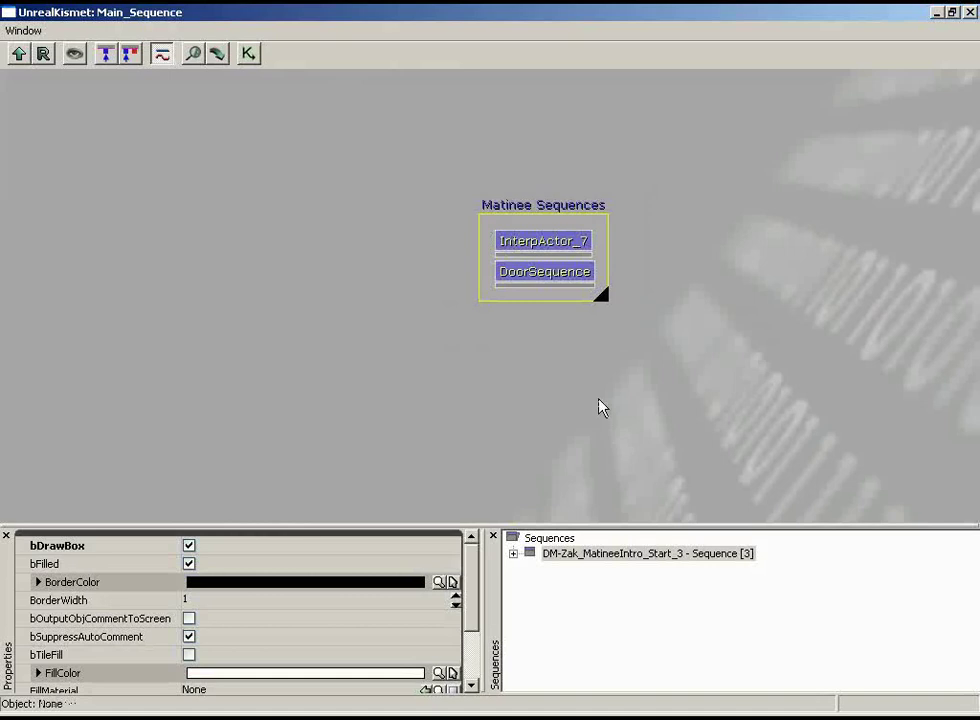
drag(710, 311, 577, 432)
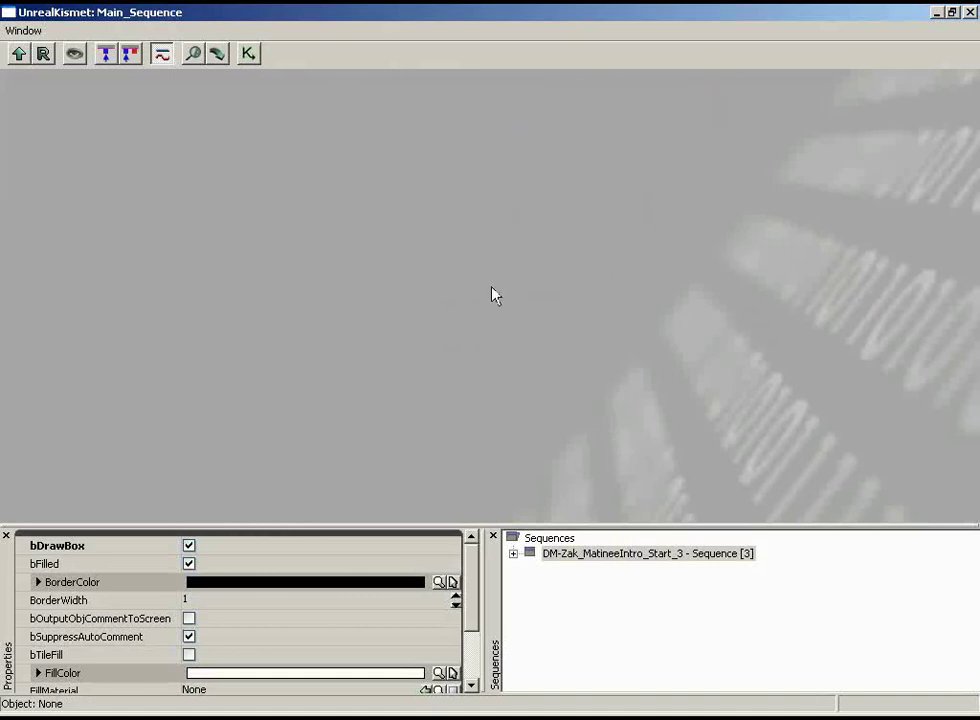
Add a new Matinee with its data variable and set its ObjComment to LightDimmer
right_click(380, 273)
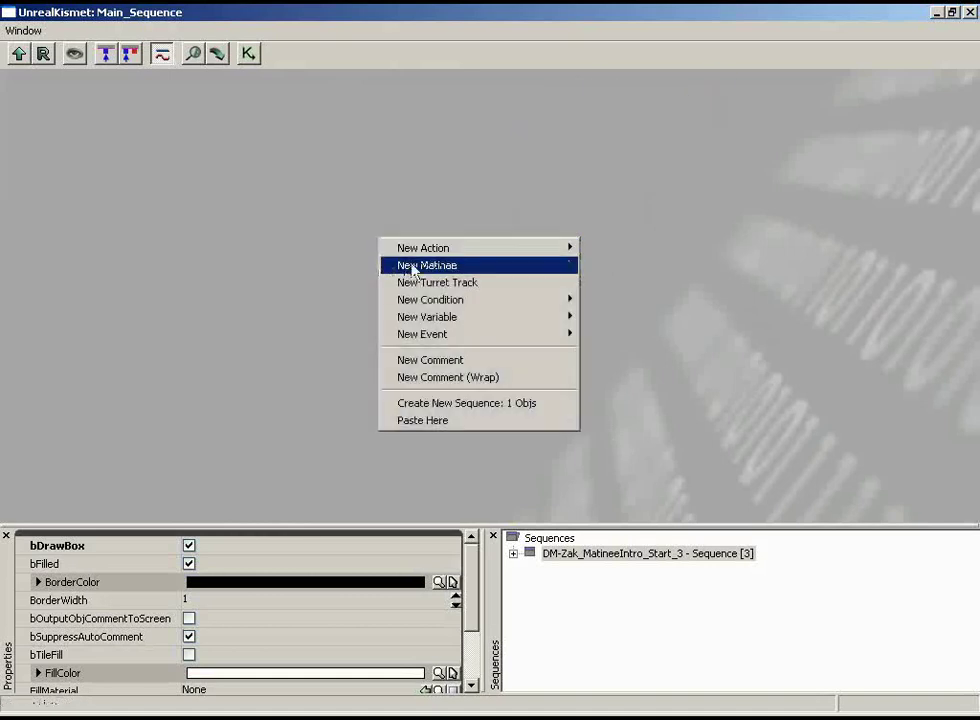
click(484, 272)
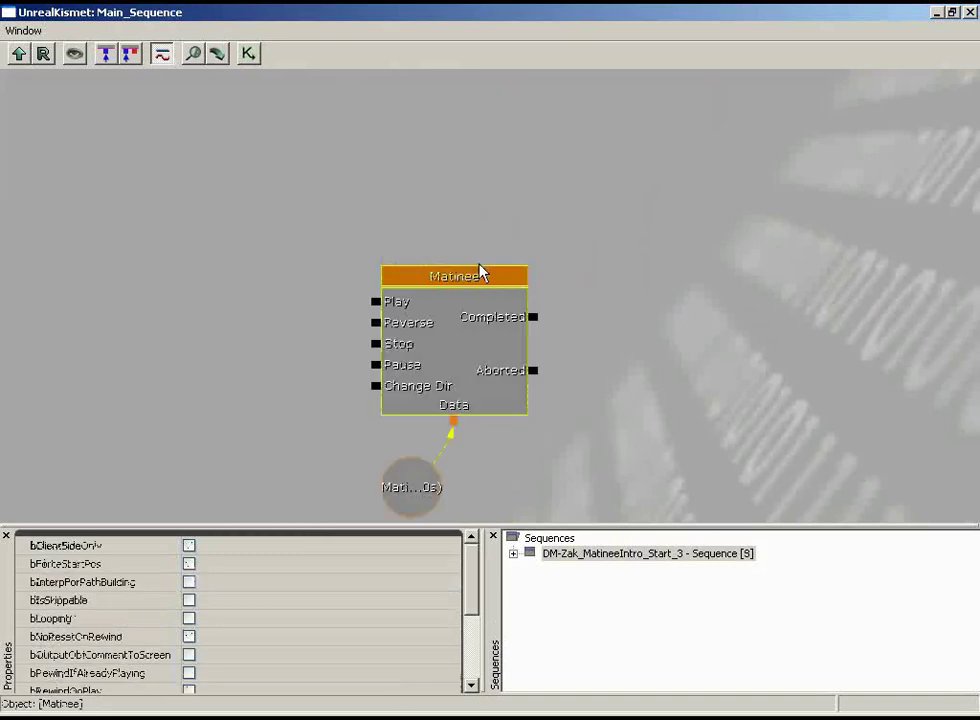
drag(676, 197, 674, 227)
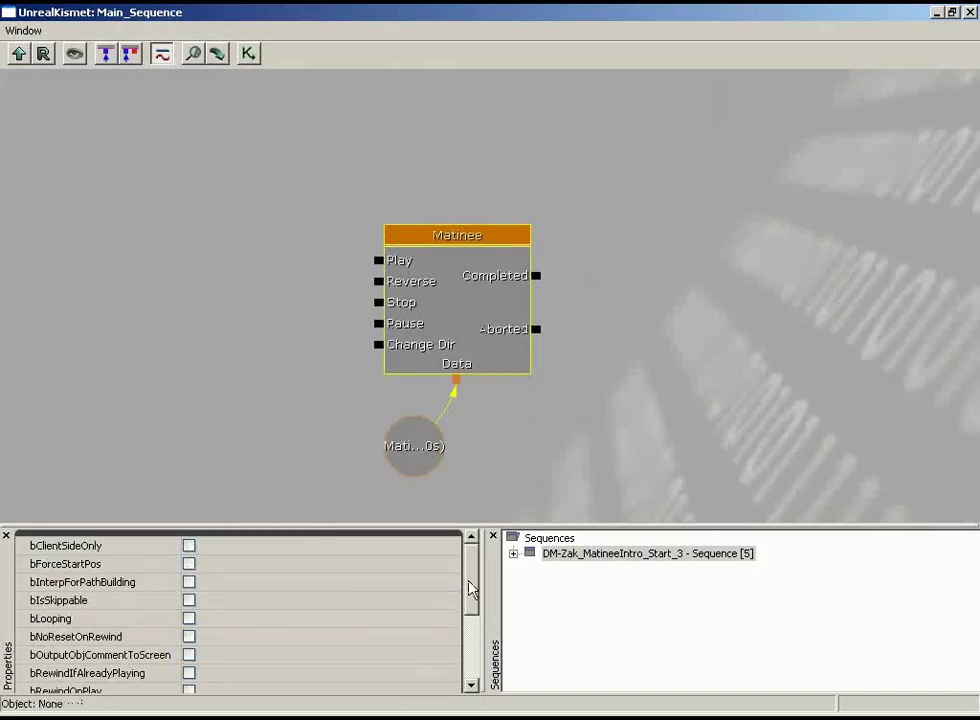
drag(470, 603, 464, 666)
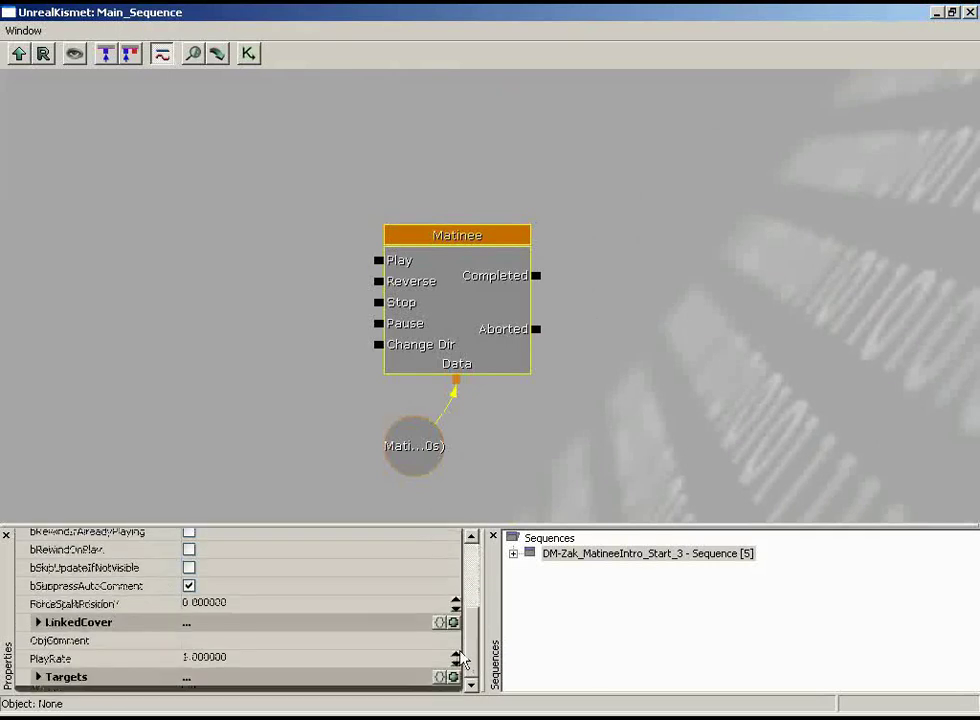
click(256, 643)
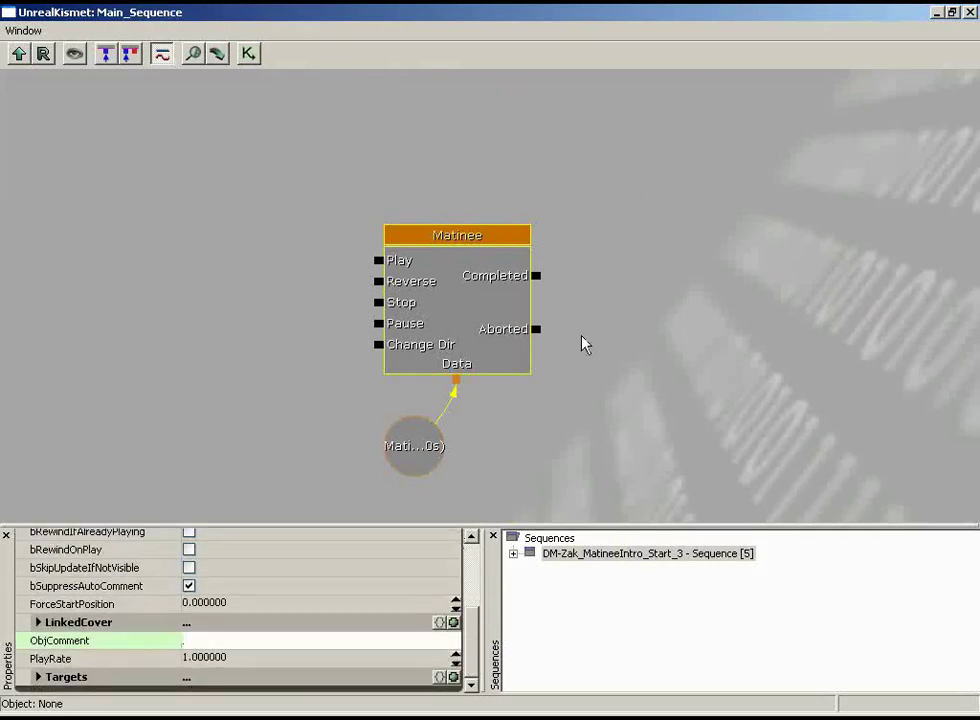
text(1ightDimmer)
key(Return)
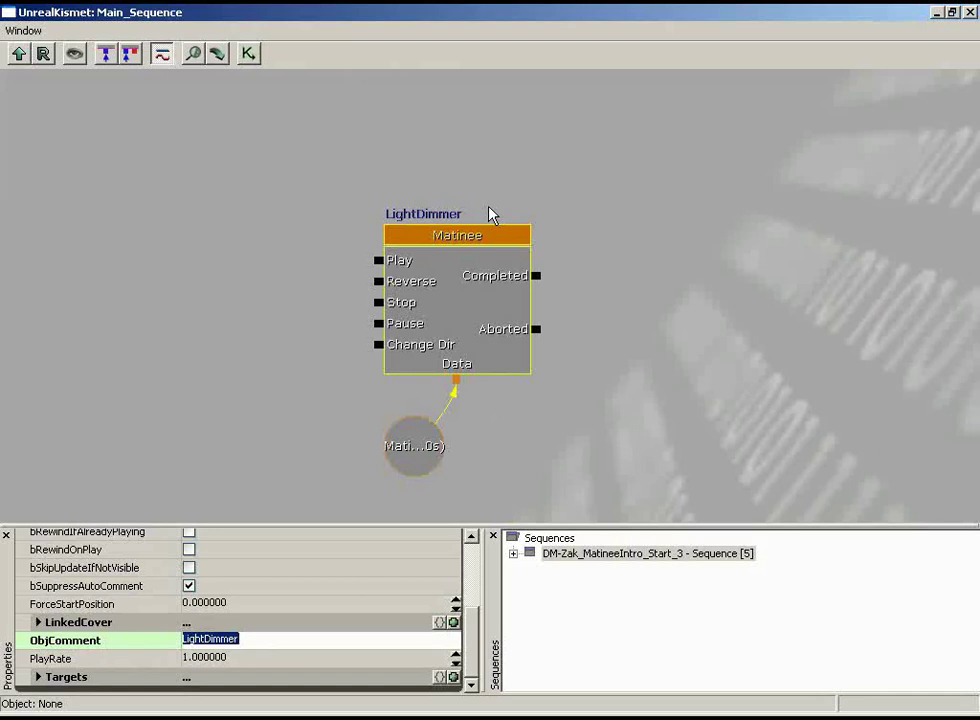
Open the LightDimmer Matinee beside the viewport and select the U light above the door
double_click(476, 305)
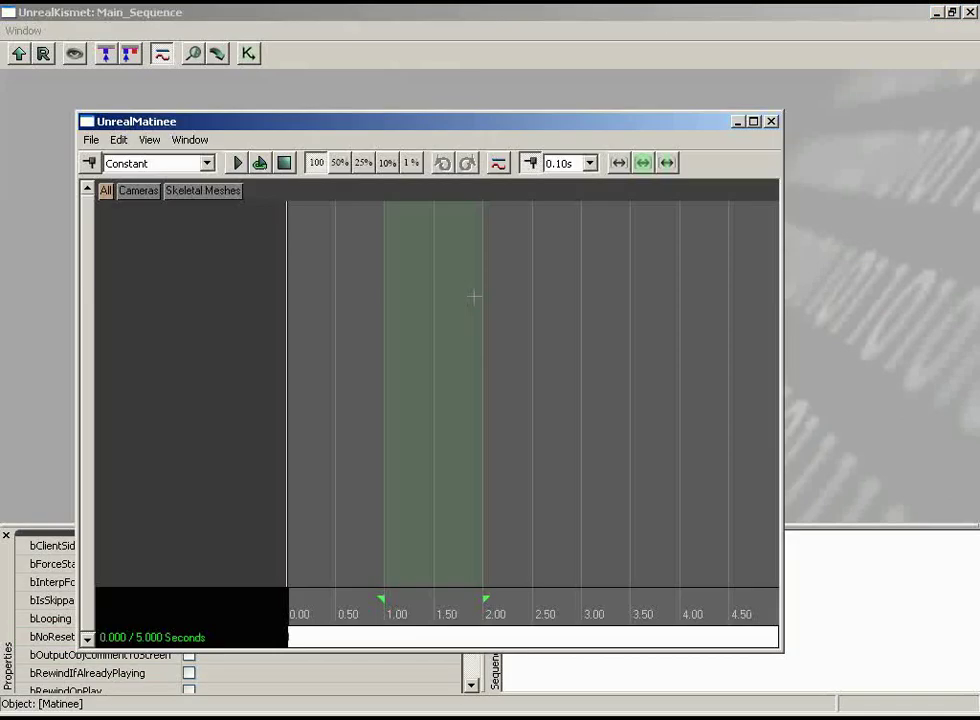
click(936, 12)
drag(648, 125, 936, 126)
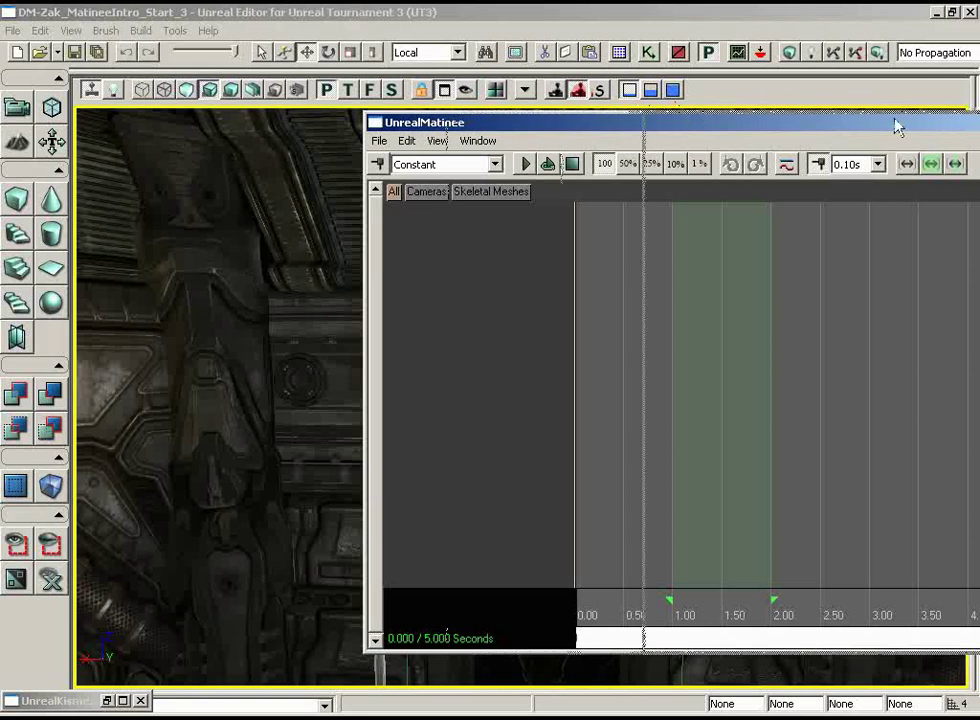
drag(814, 125, 975, 125)
drag(595, 466, 620, 362)
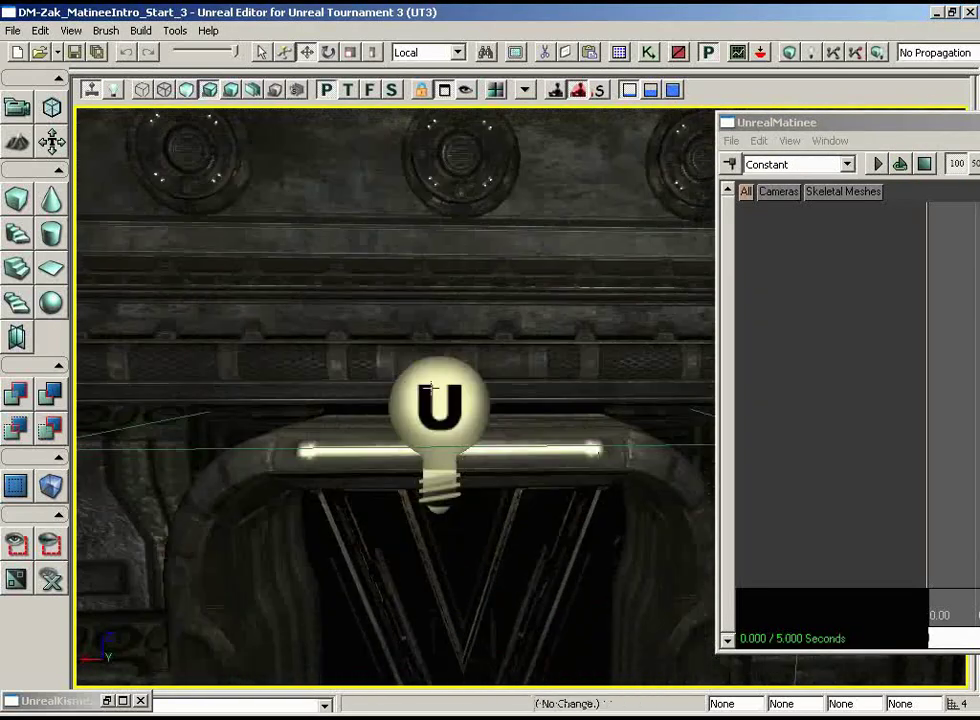
click(440, 405)
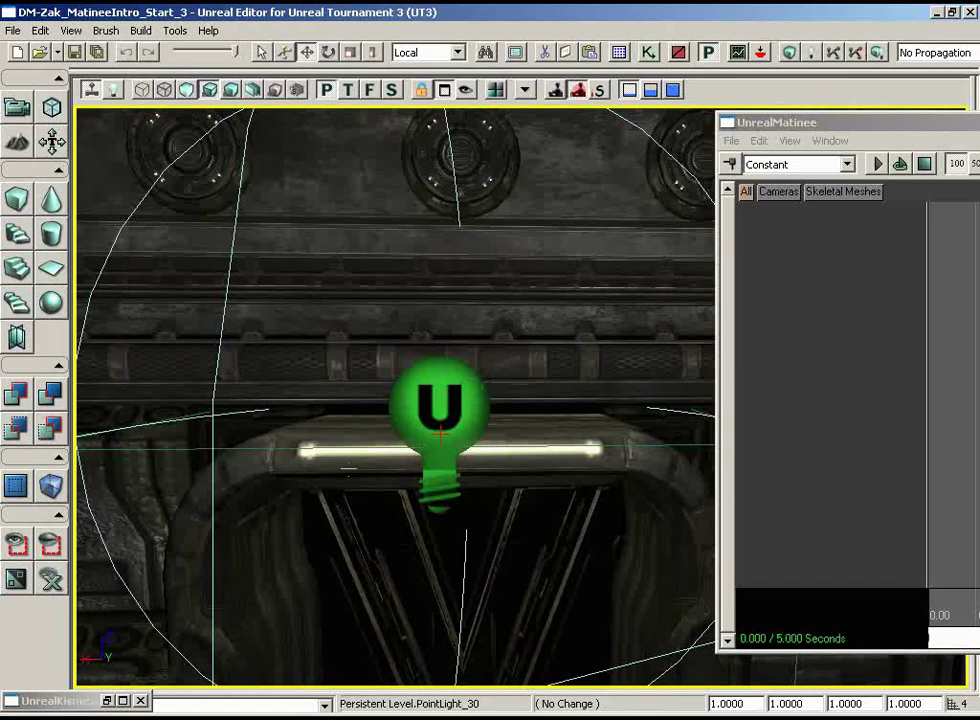
Add an empty Matinee group named TestLight_Static for the selected light
right_click(774, 217)
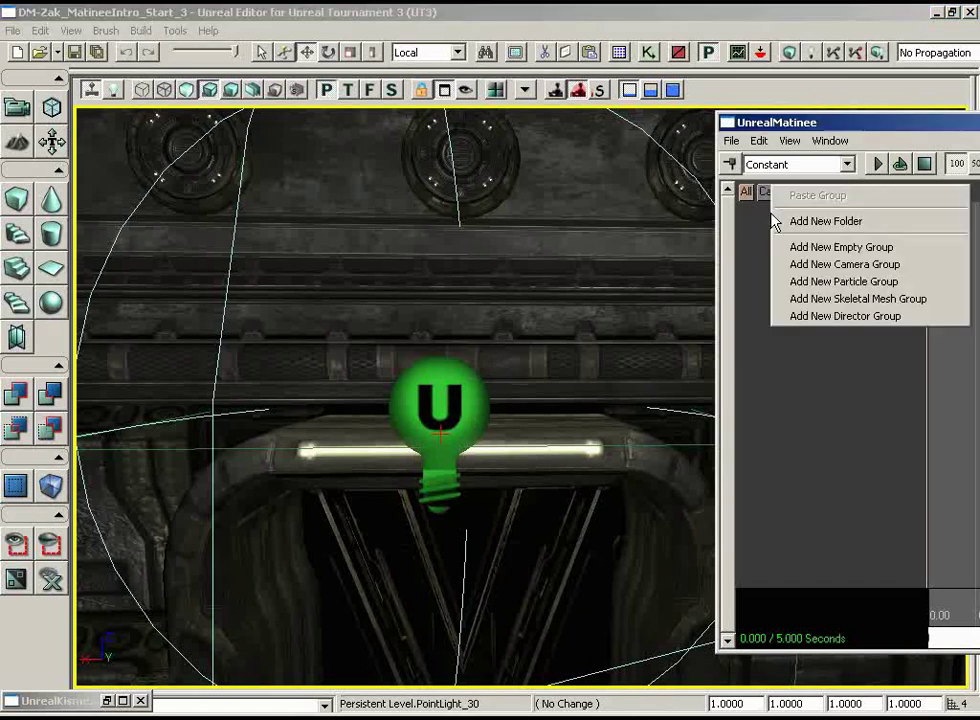
click(832, 249)
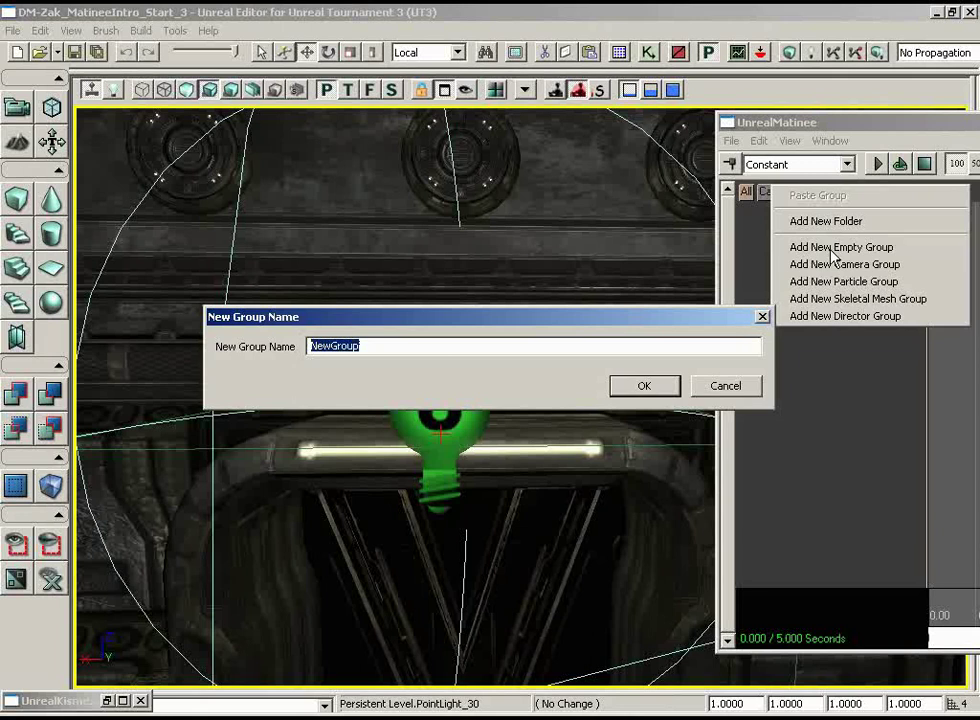
text(Test)
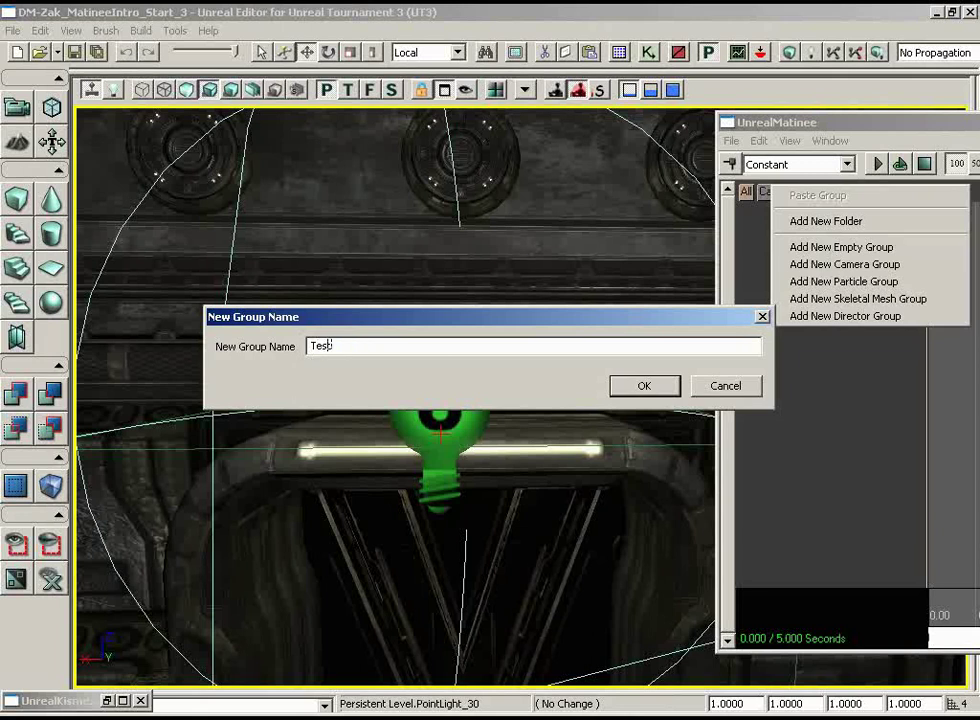
text(Light_Static)
key(Return)
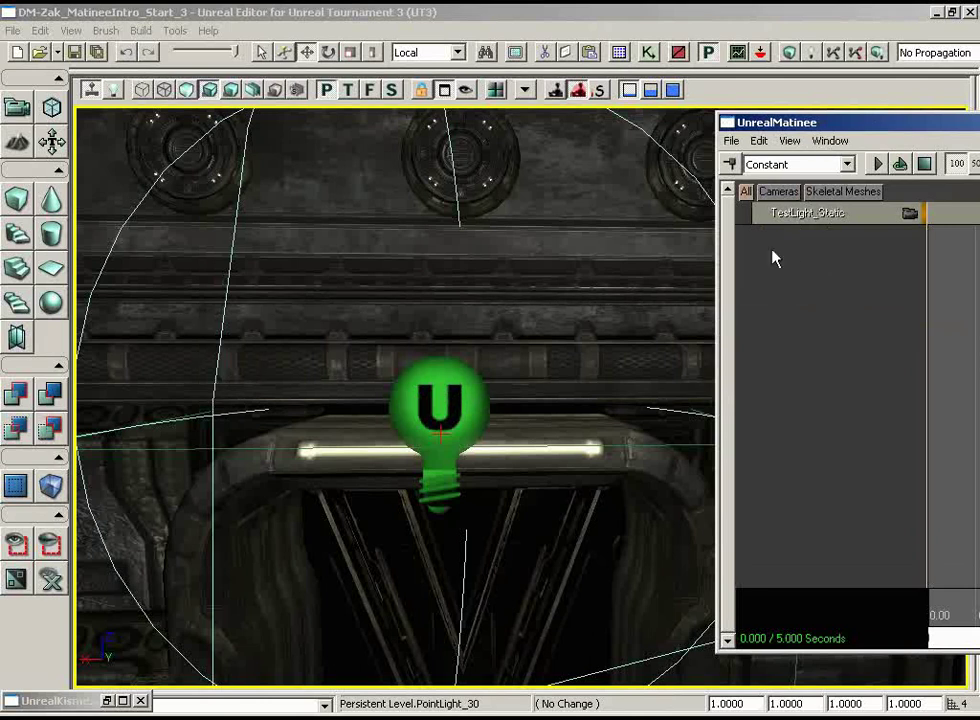
Shift the Matinee window left, reposition the PointLight_30 node, and select TestLight_Static
drag(866, 123, 625, 121)
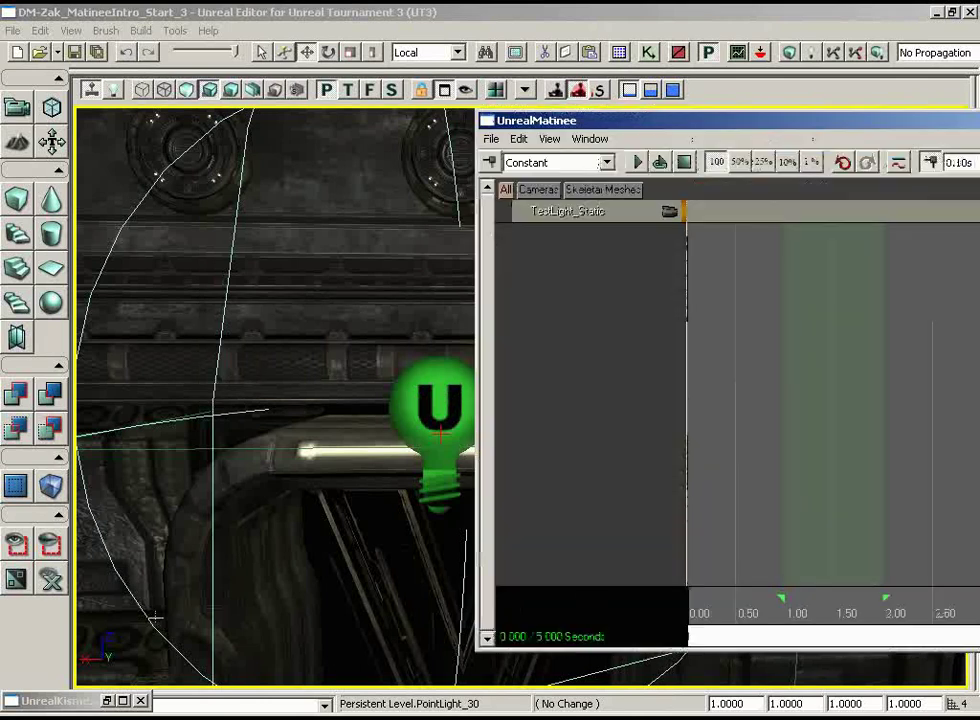
click(107, 700)
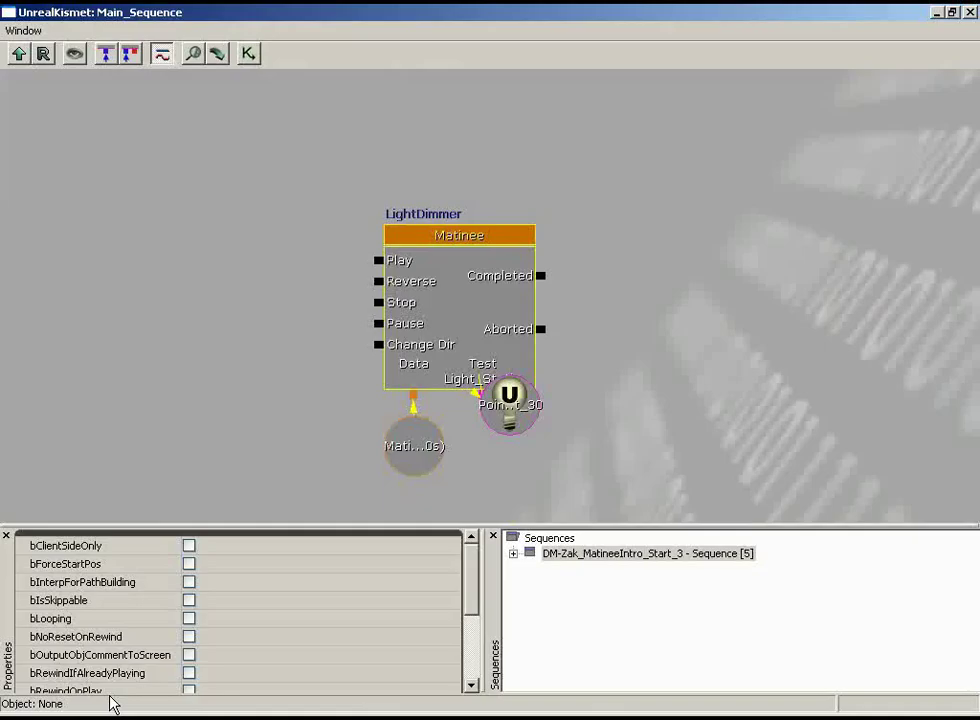
click(515, 424)
ctrl+drag(531, 459, 555, 497)
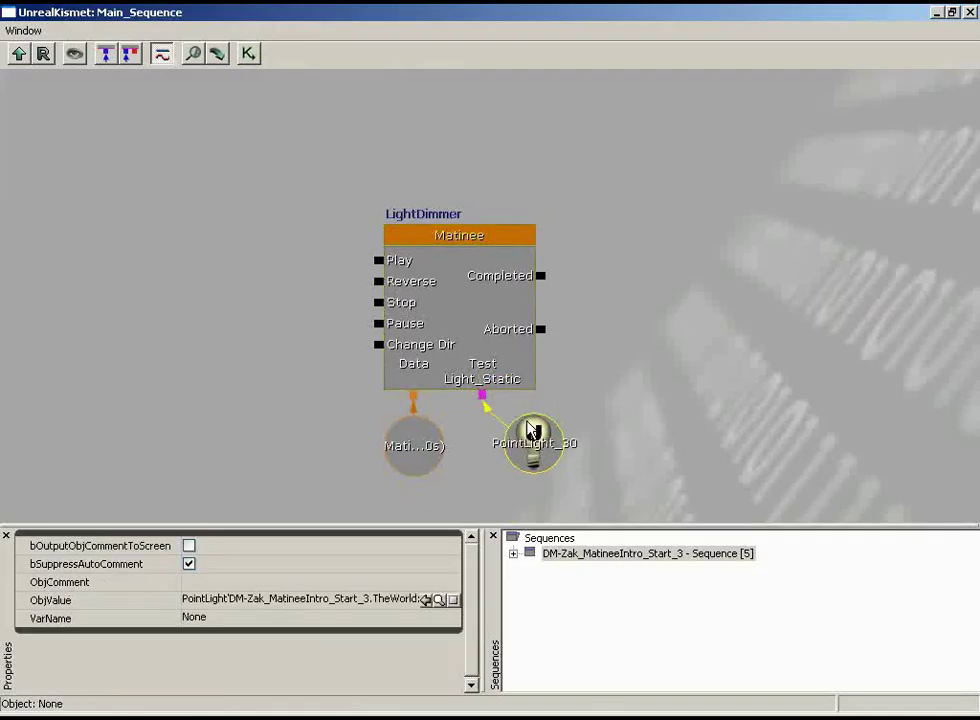
click(937, 13)
click(584, 220)
Attempt a float property track on TestLight_Static, declining it for the static light
right_click(579, 222)
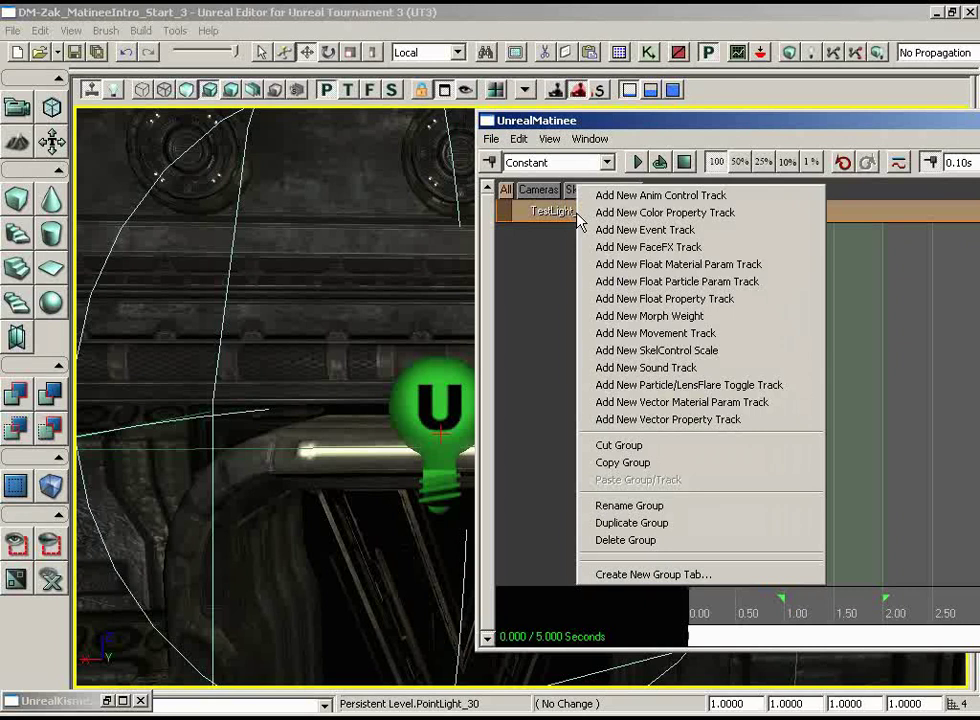
click(749, 312)
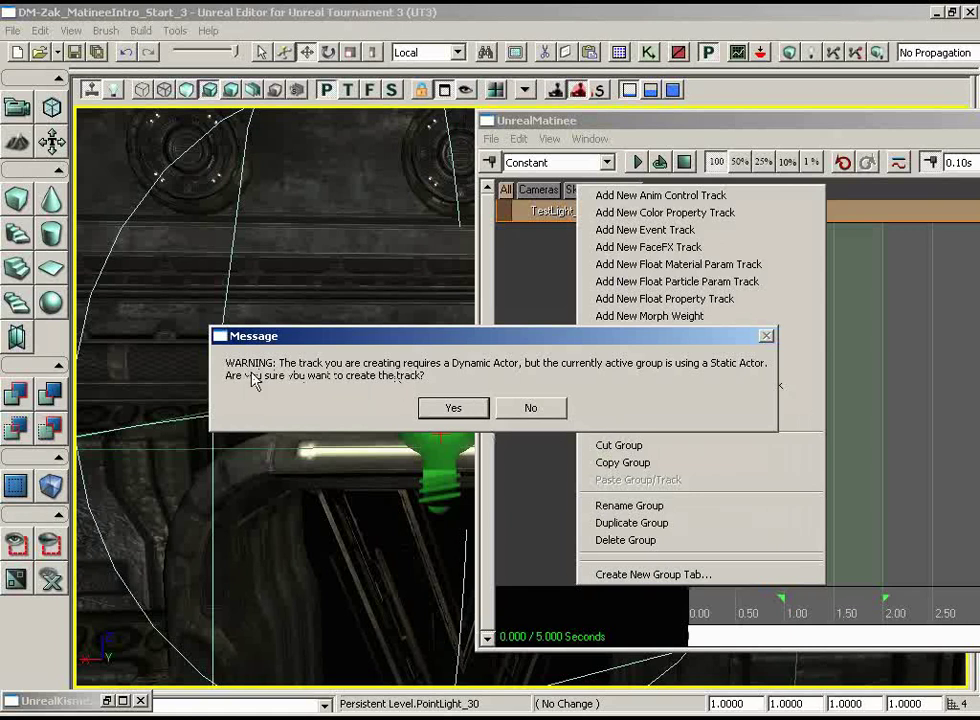
click(526, 408)
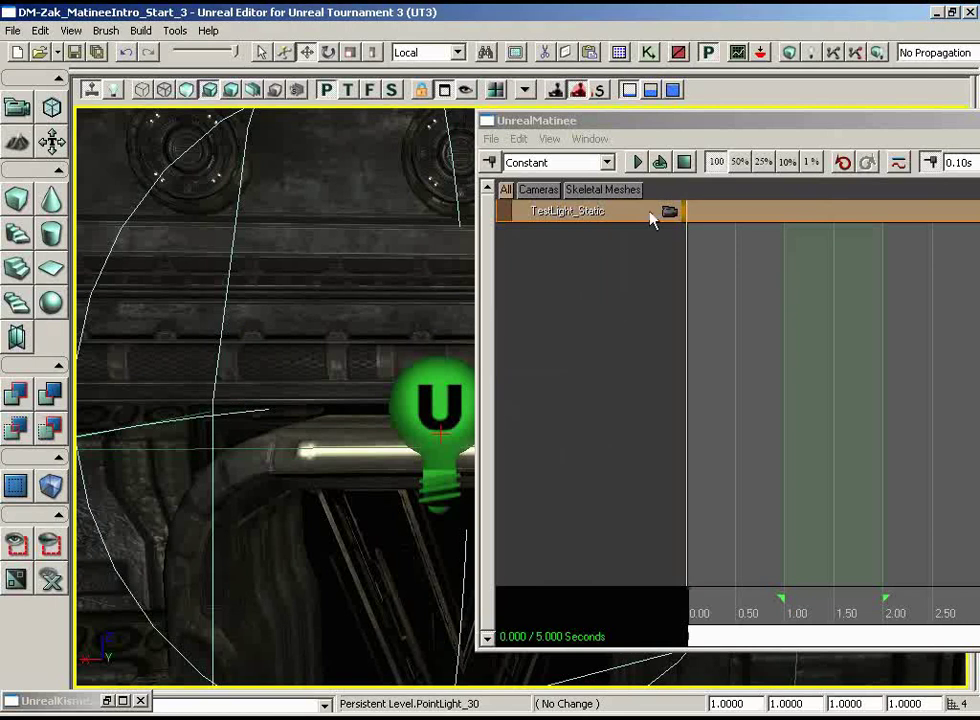
Delete the TestLight_Static group with its track data and bring Kismet back
right_click(581, 218)
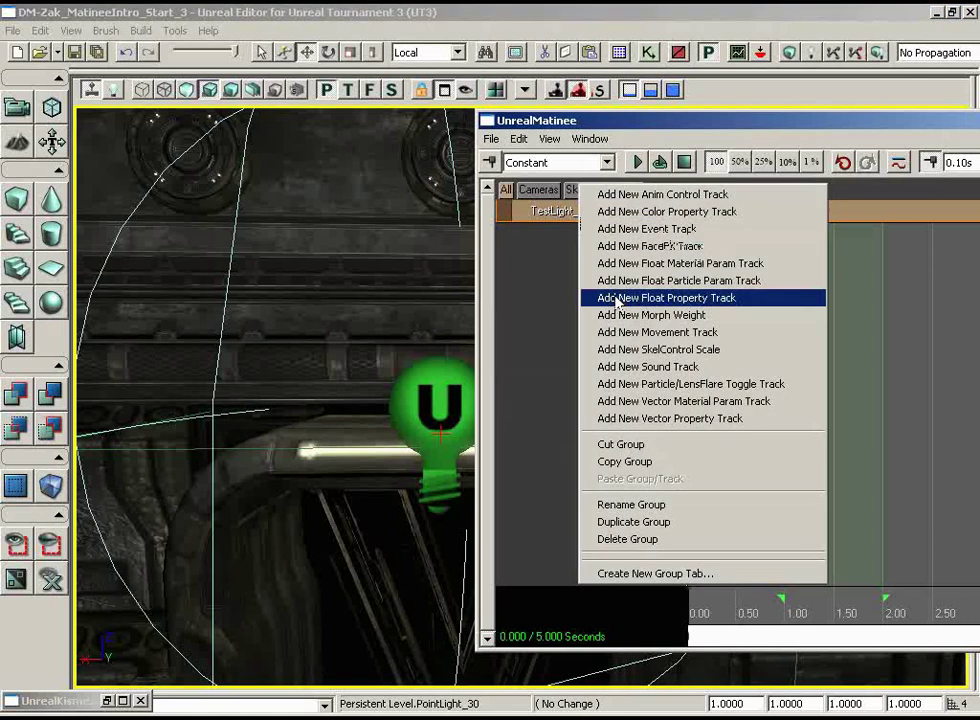
click(645, 539)
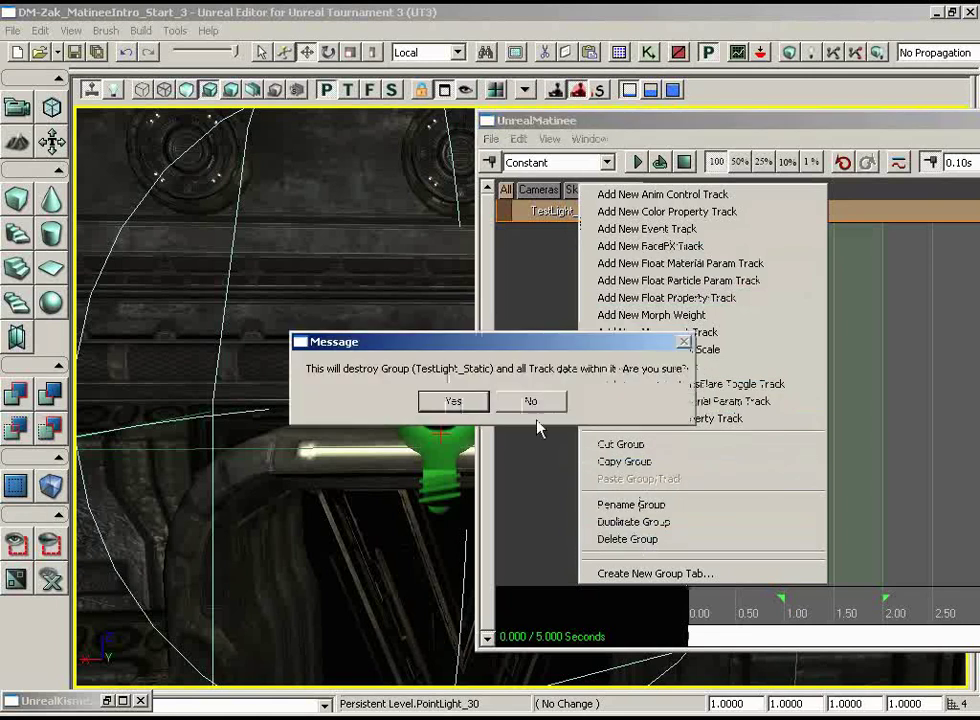
click(470, 405)
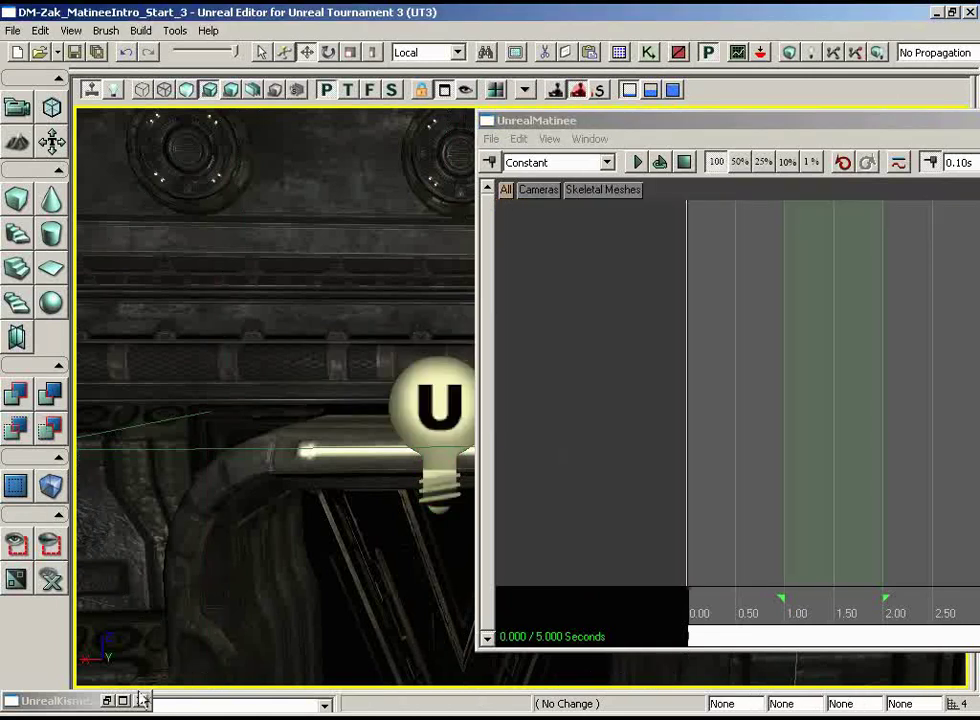
click(105, 705)
Delete the PointLight_30 variable node from Main_Sequence and close Kismet
click(106, 701)
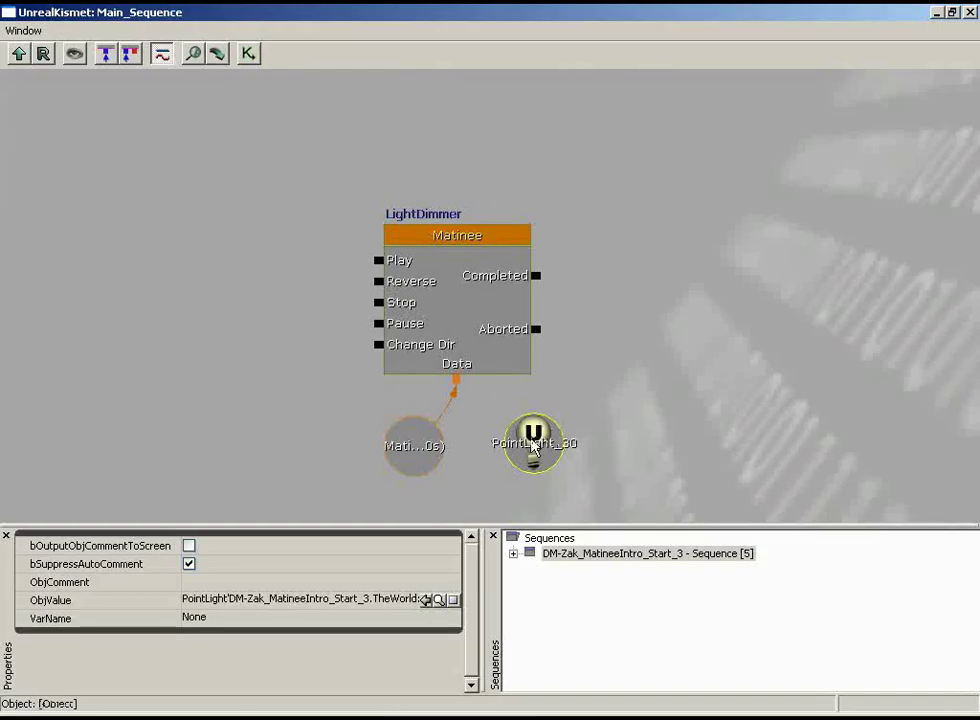
key(Delete)
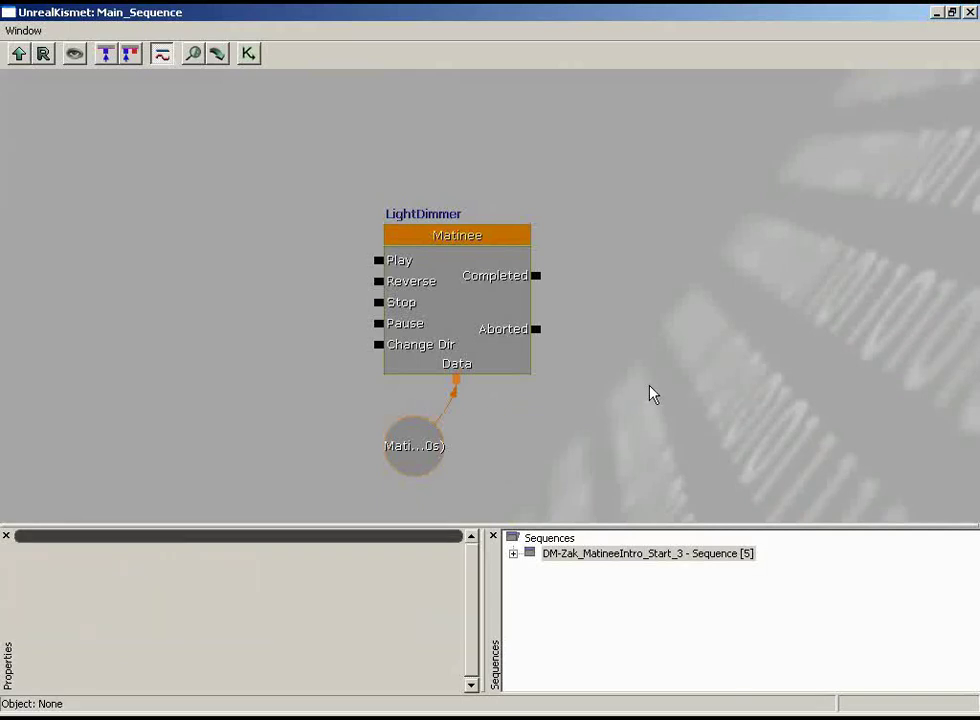
click(968, 14)
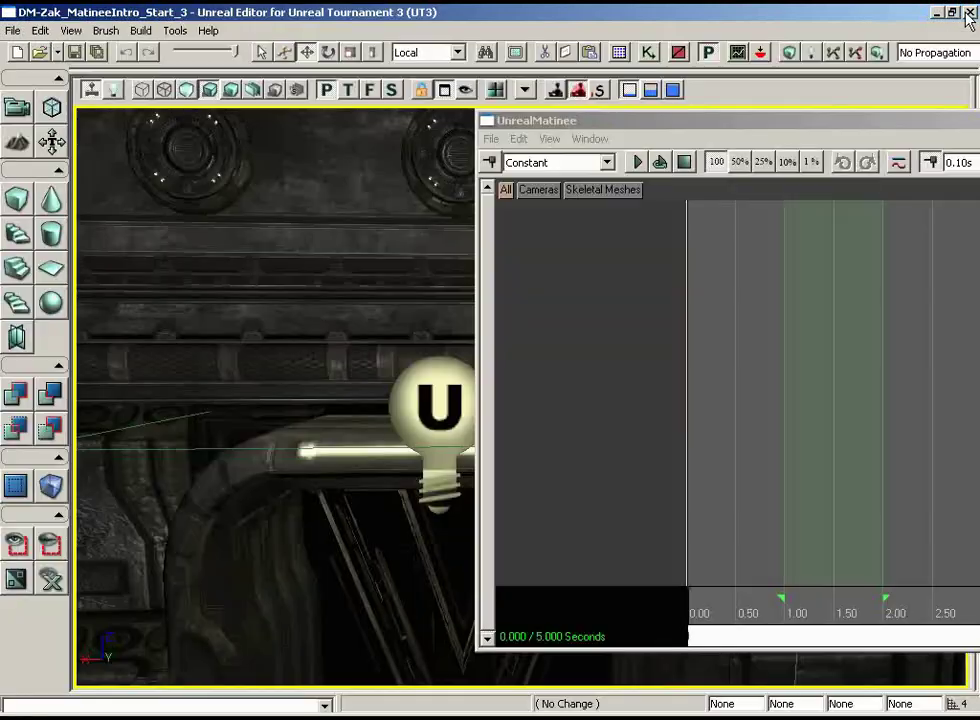
Select the toggleable wall light PointLightToggleable_4 and reframe the view on the lights
drag(476, 221, 317, 234)
right_drag(317, 234, 306, 317)
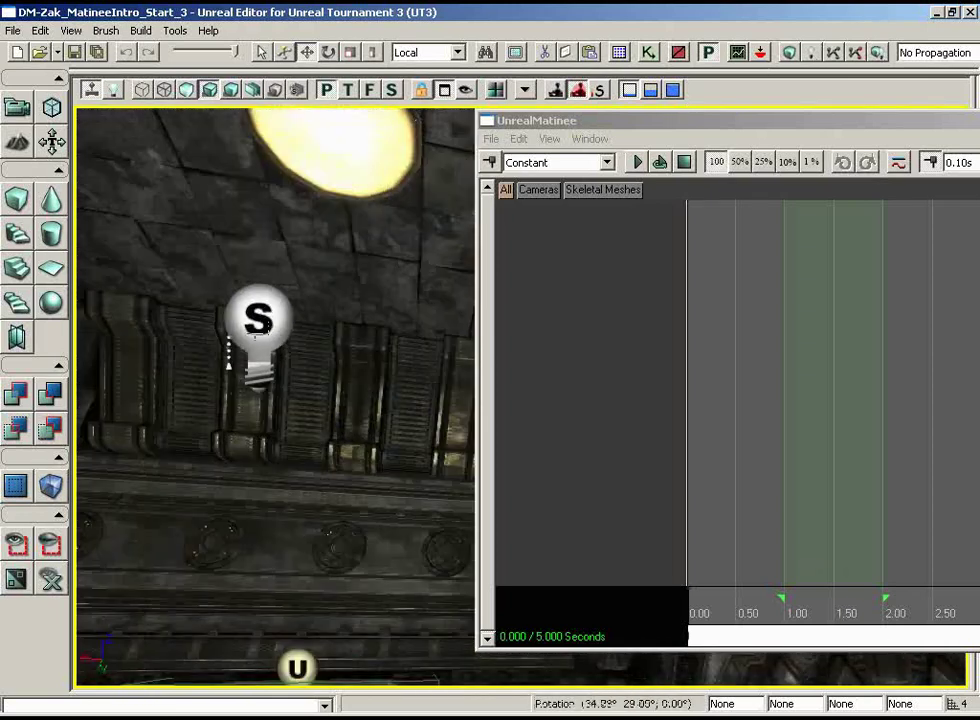
click(300, 317)
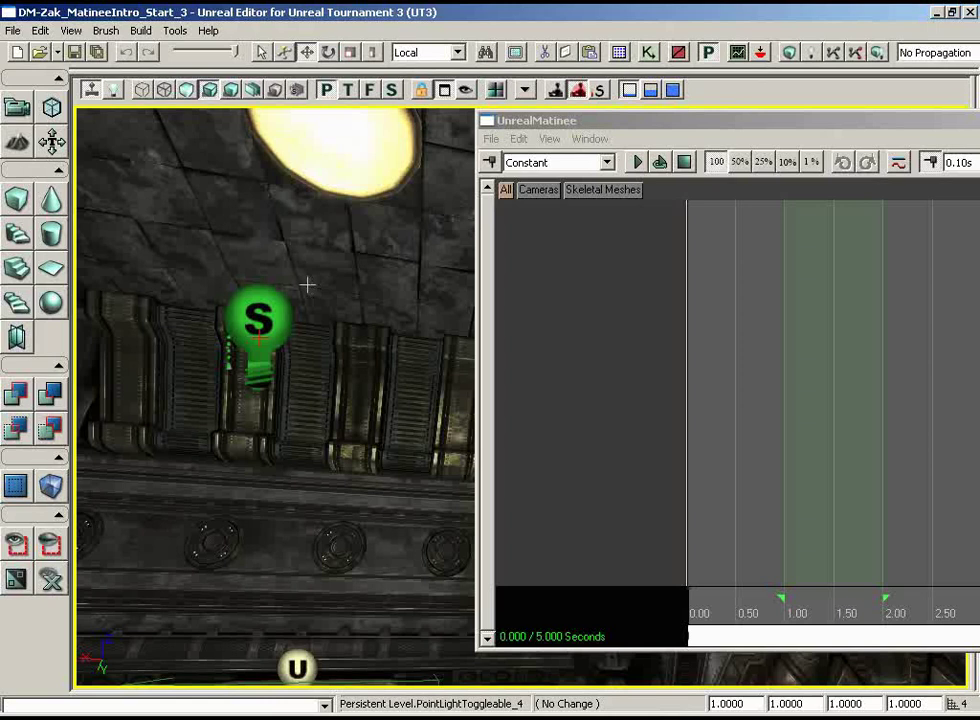
right_drag(343, 244, 236, 271)
right_drag(337, 245, 374, 219)
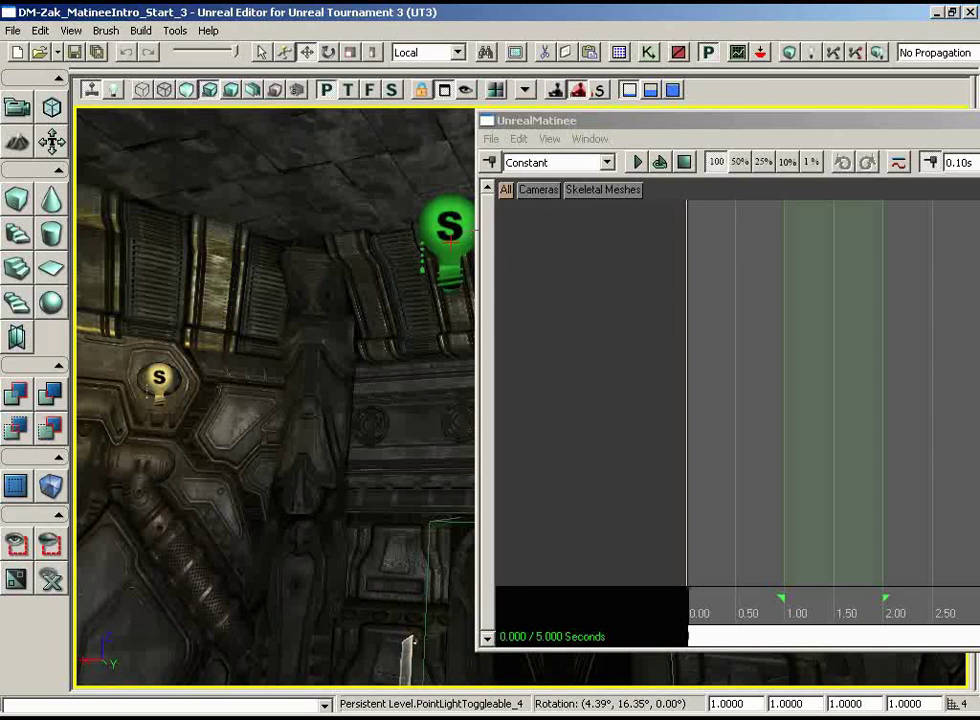
With the toggleable S light selected, add an empty Matinee group named DimmingLights
click(450, 228)
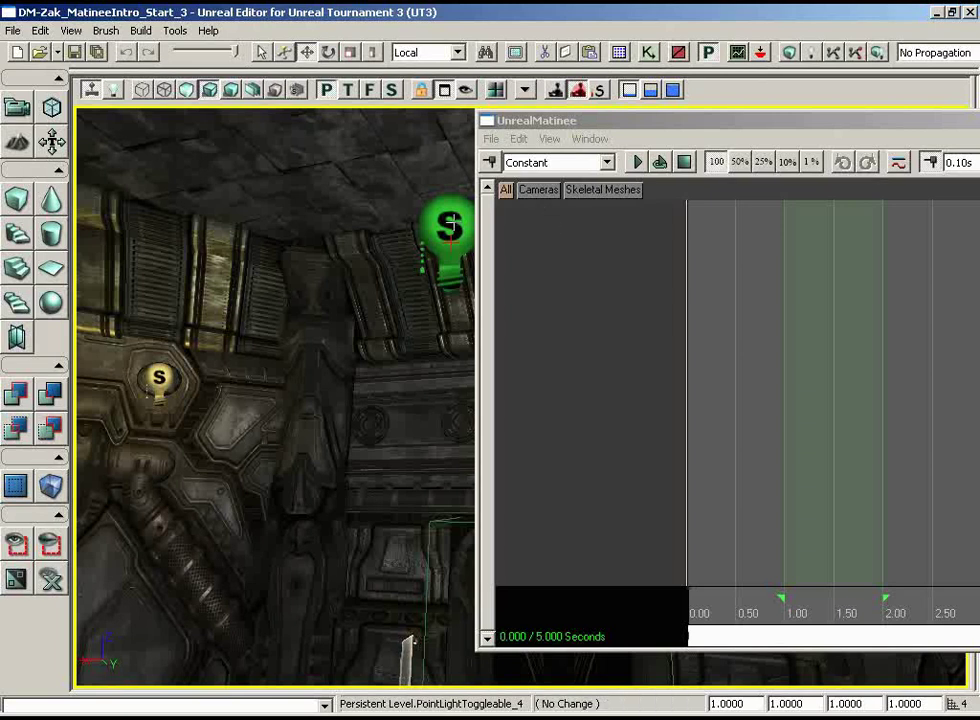
right_click(552, 193)
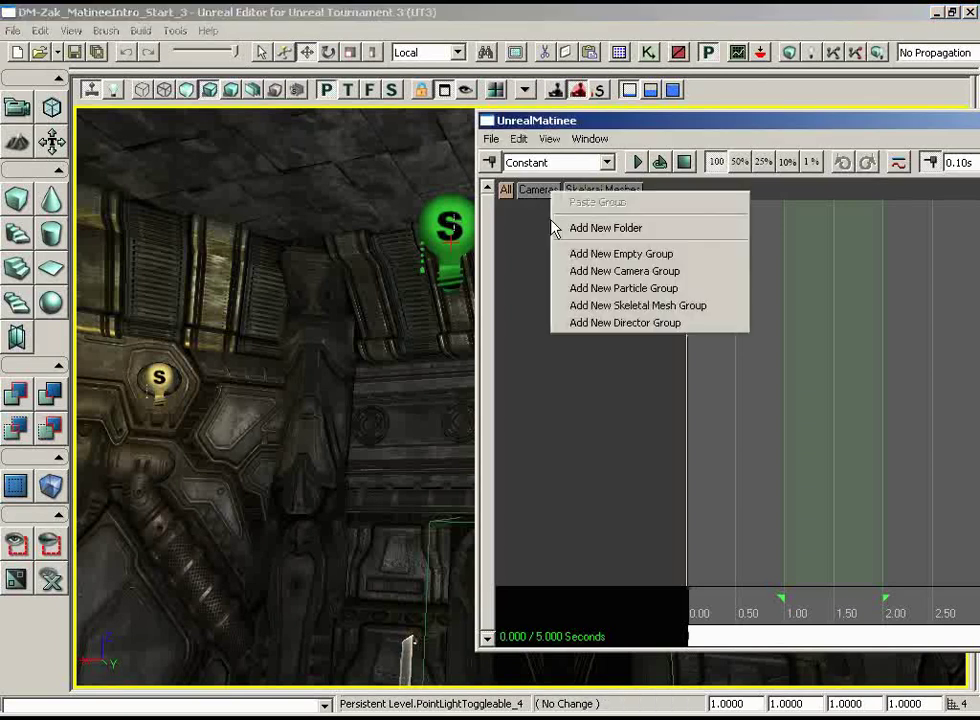
click(606, 255)
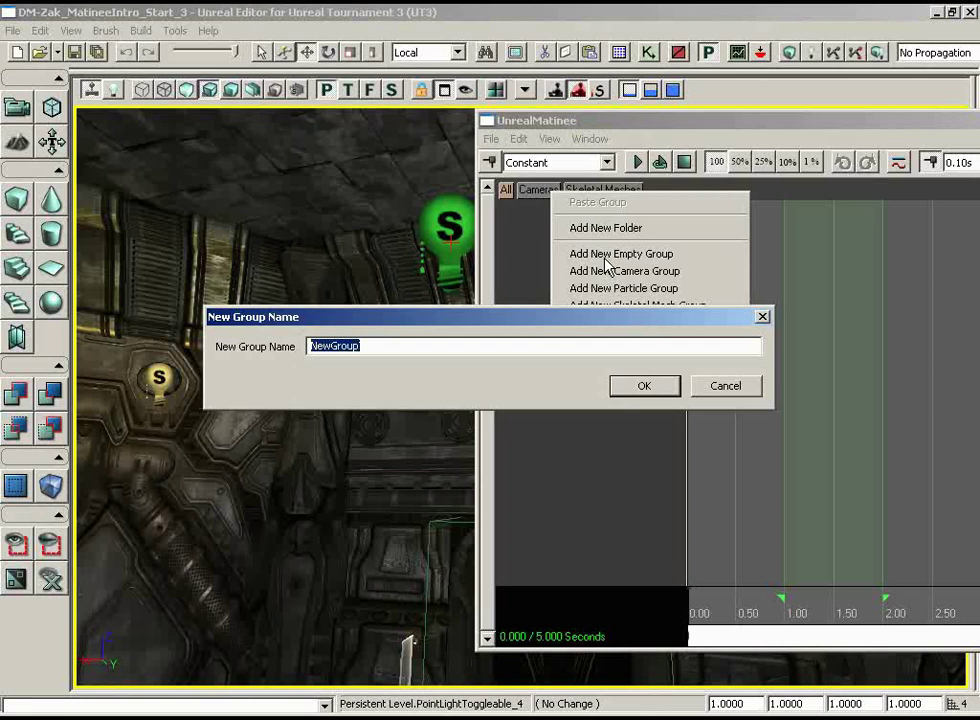
text(Dimmin)
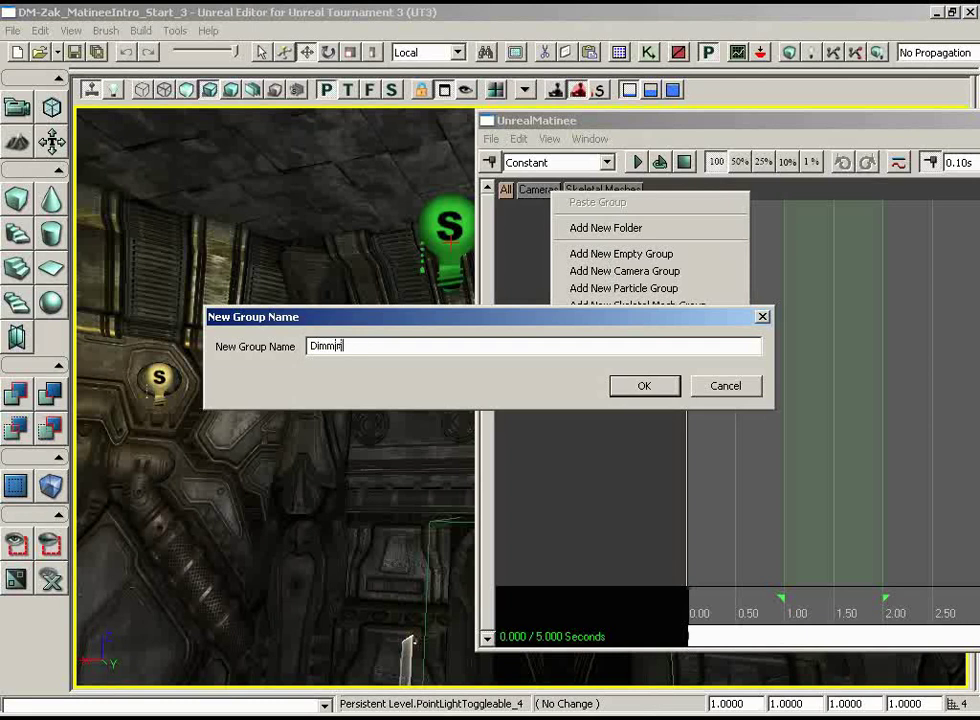
text(gLights)
key(Return)
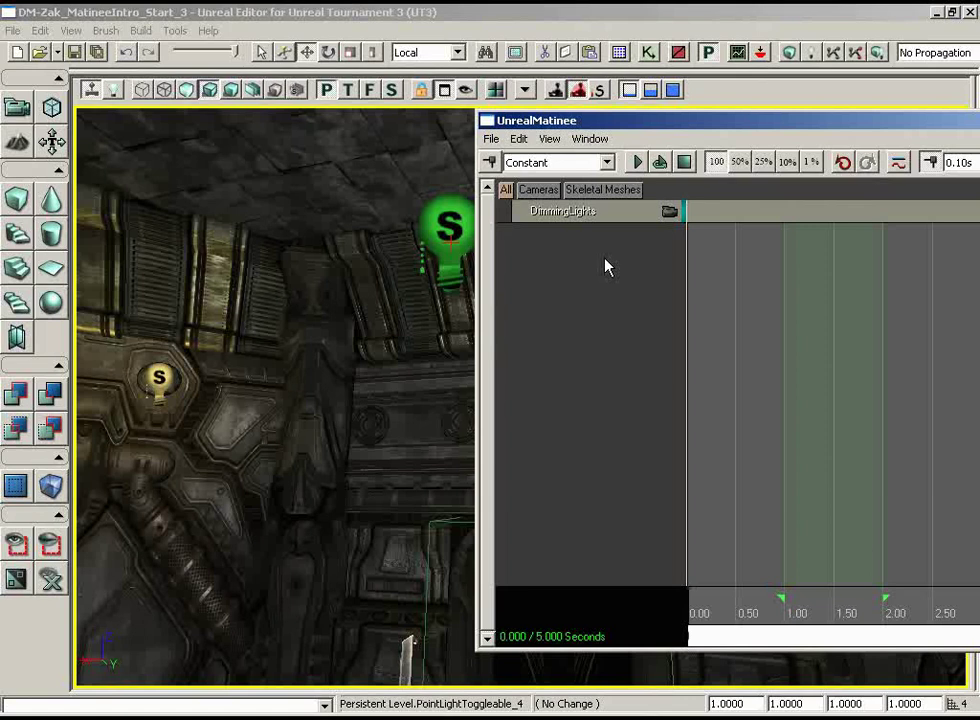
drag(360, 322, 396, 313)
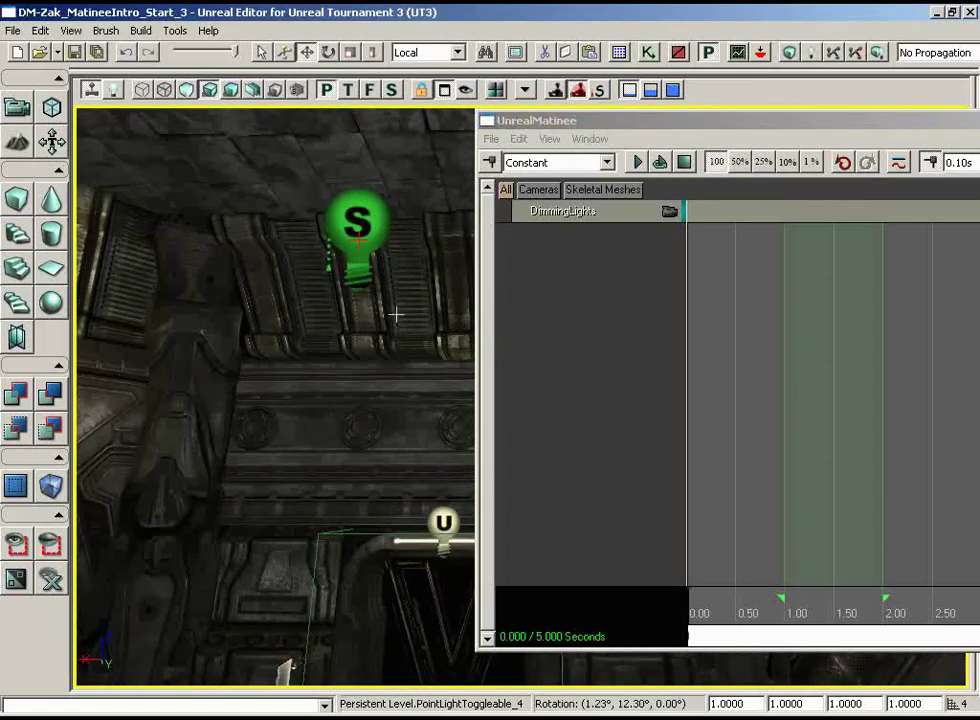
Add a float property track to DimmingLights driving PointLightComponent0.Brightness
right_click(564, 212)
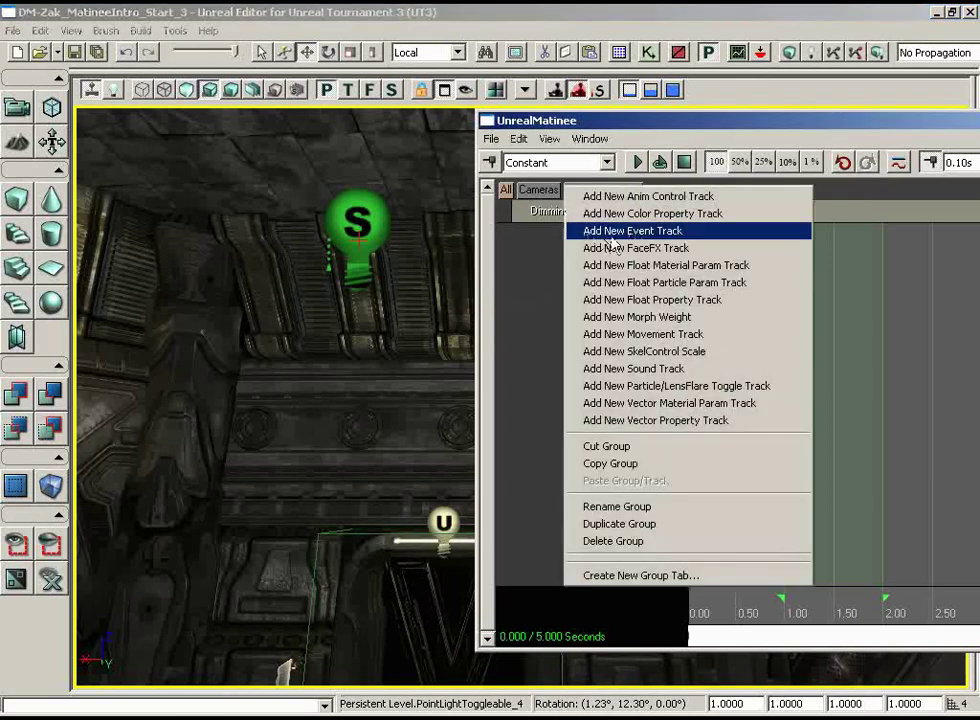
click(693, 301)
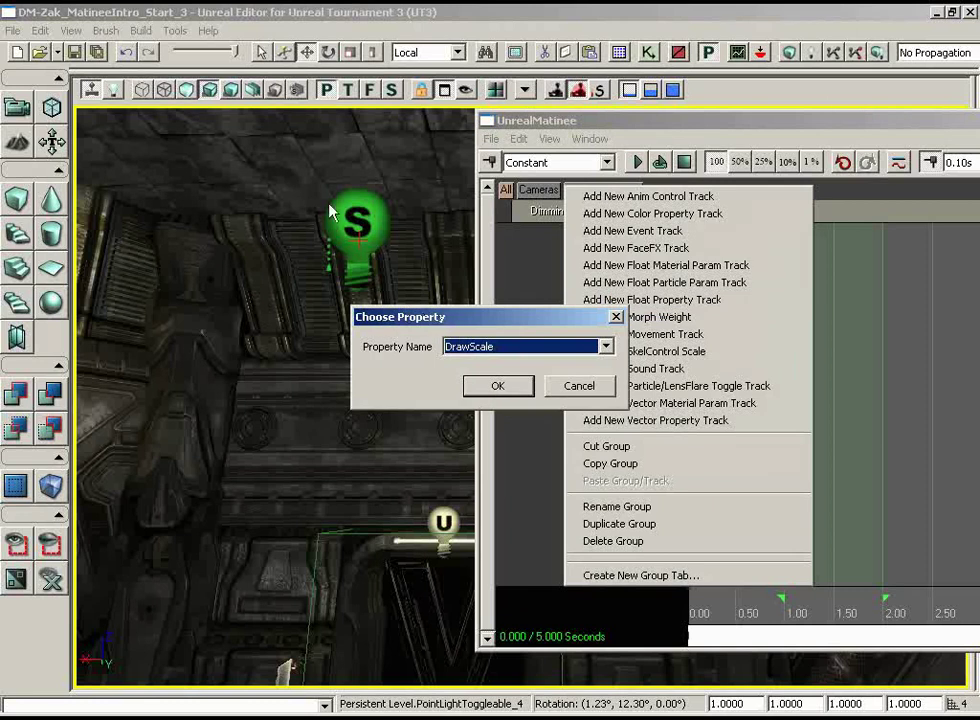
click(513, 347)
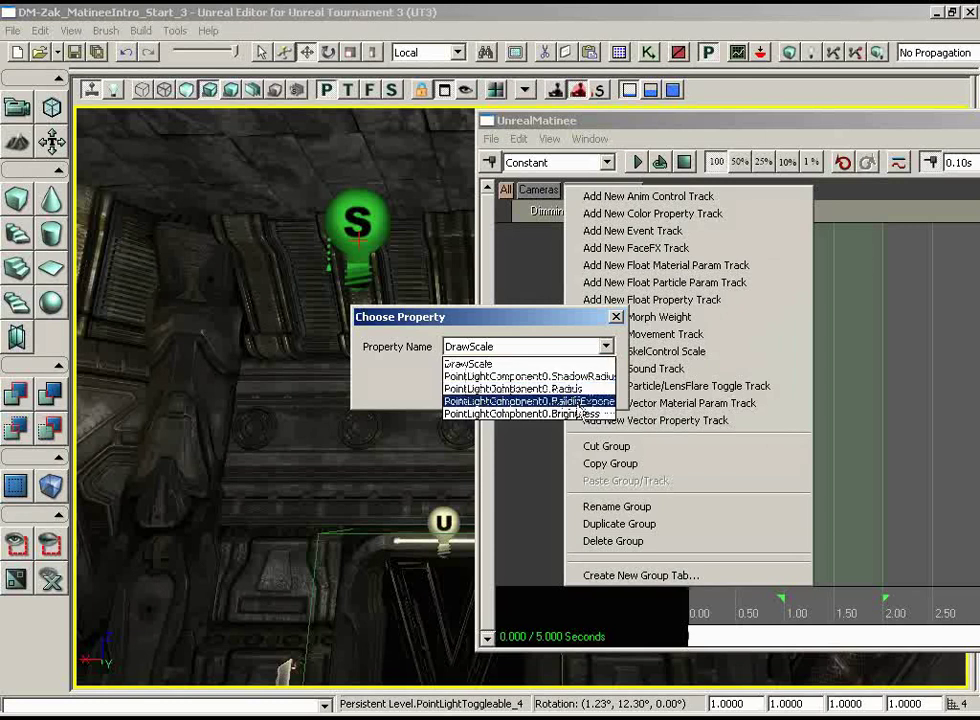
click(565, 345)
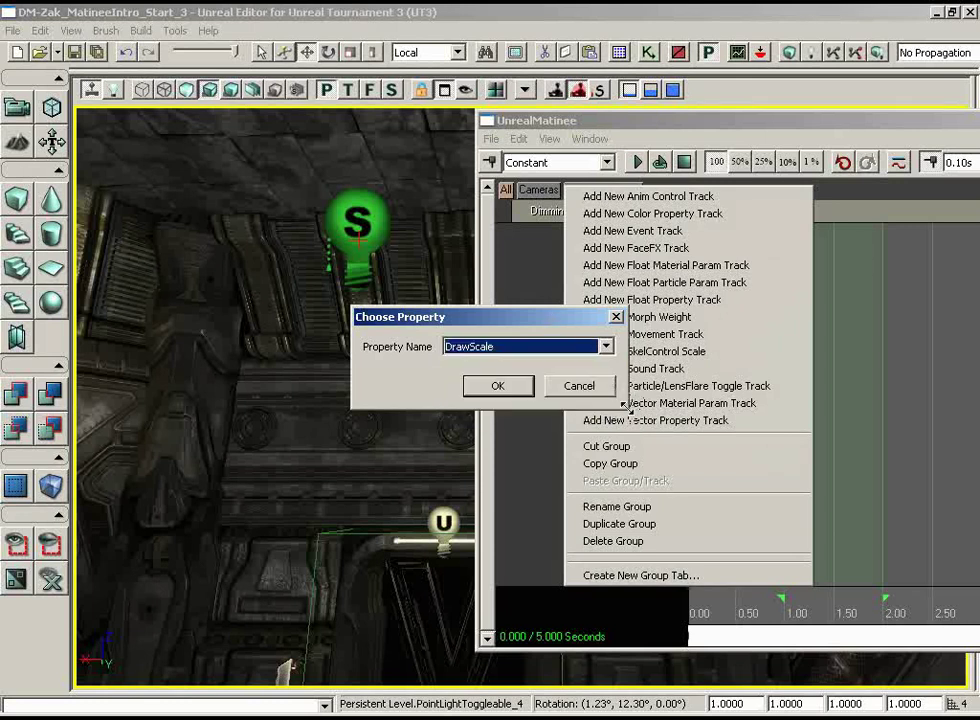
drag(622, 403, 814, 414)
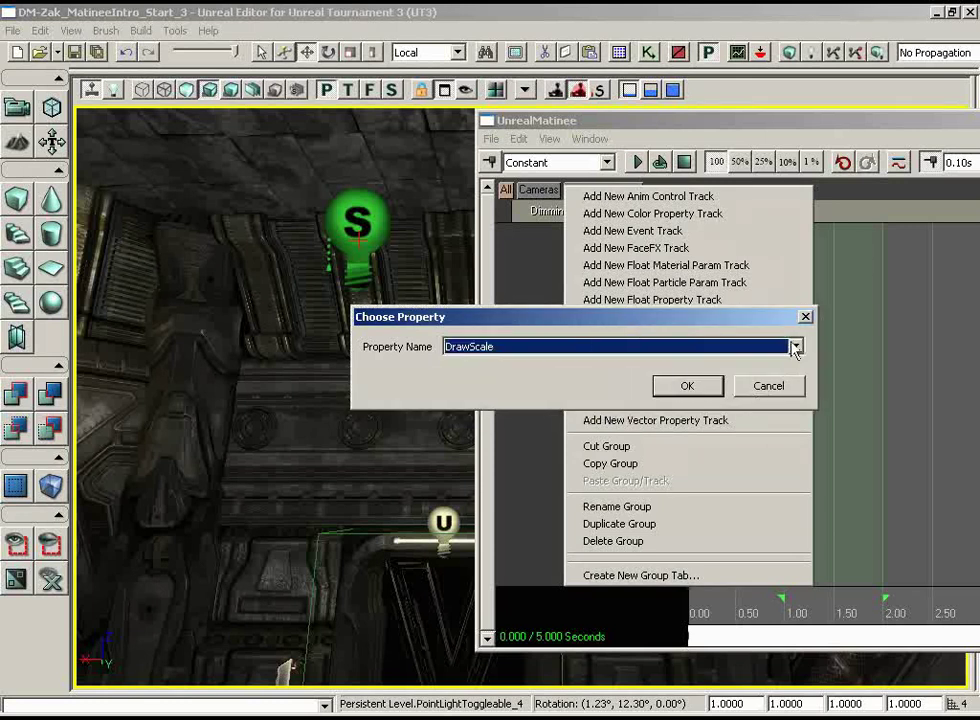
click(795, 346)
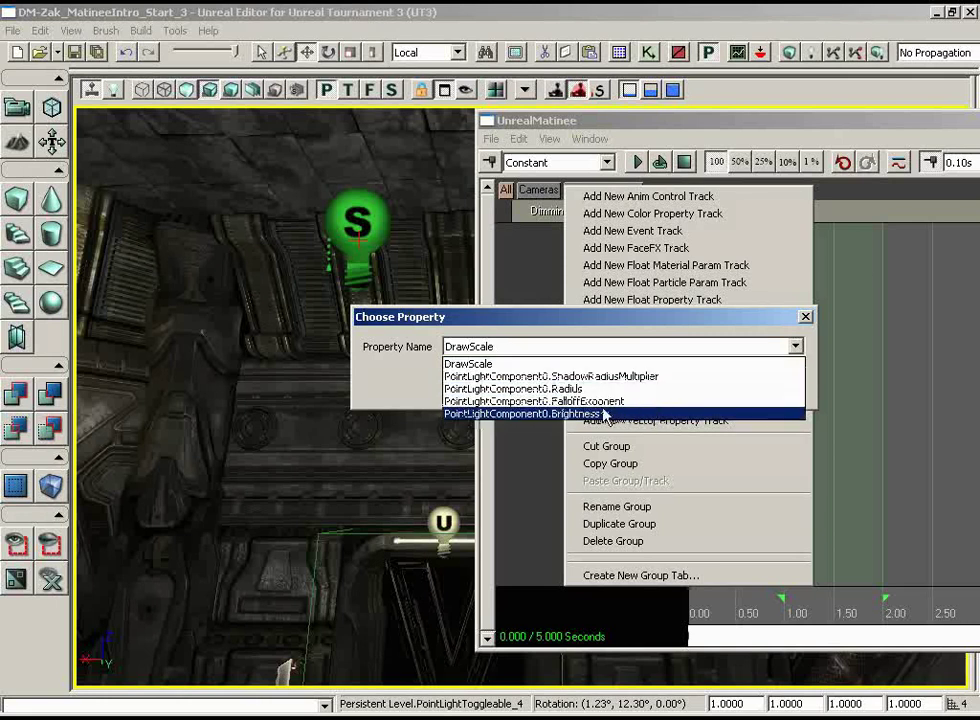
click(679, 414)
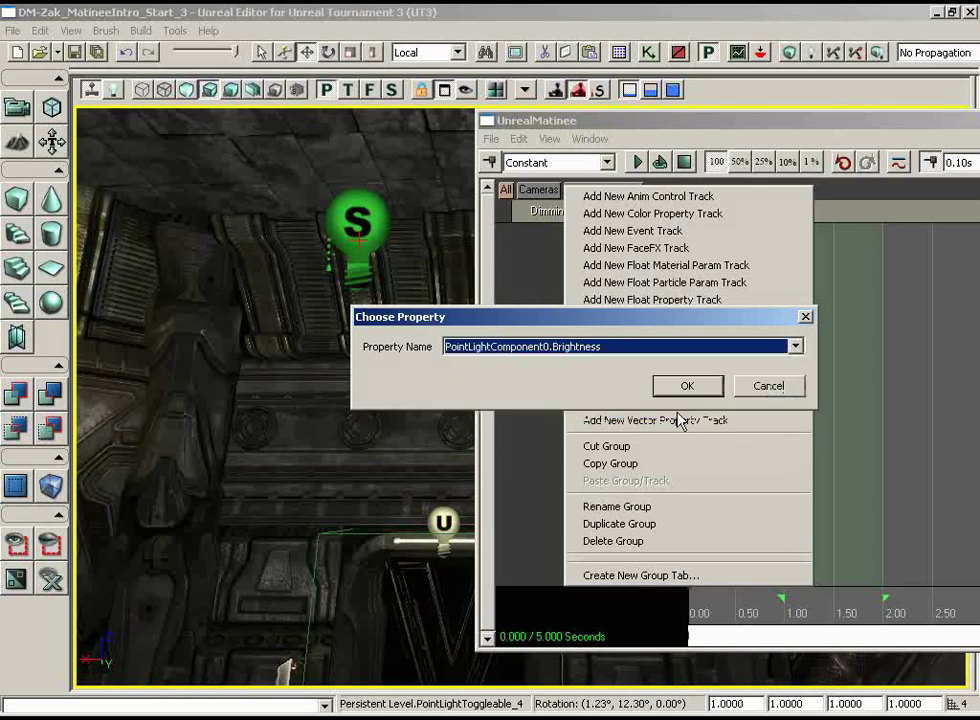
click(685, 385)
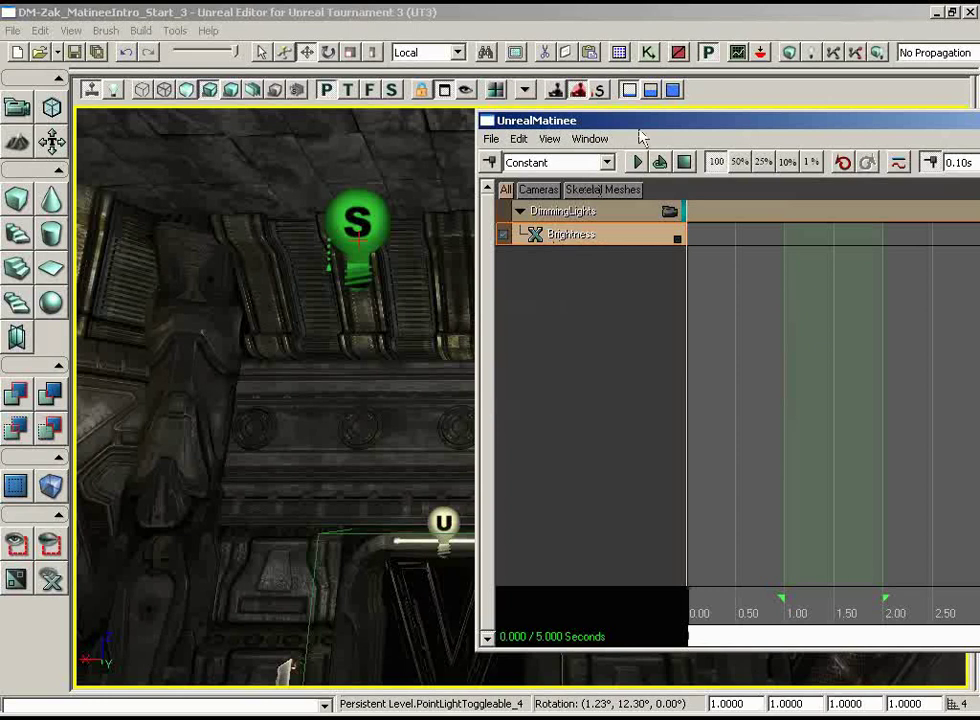
Shorten the Matinee sequence to 1.00 second by moving the end marker
drag(722, 124, 490, 104)
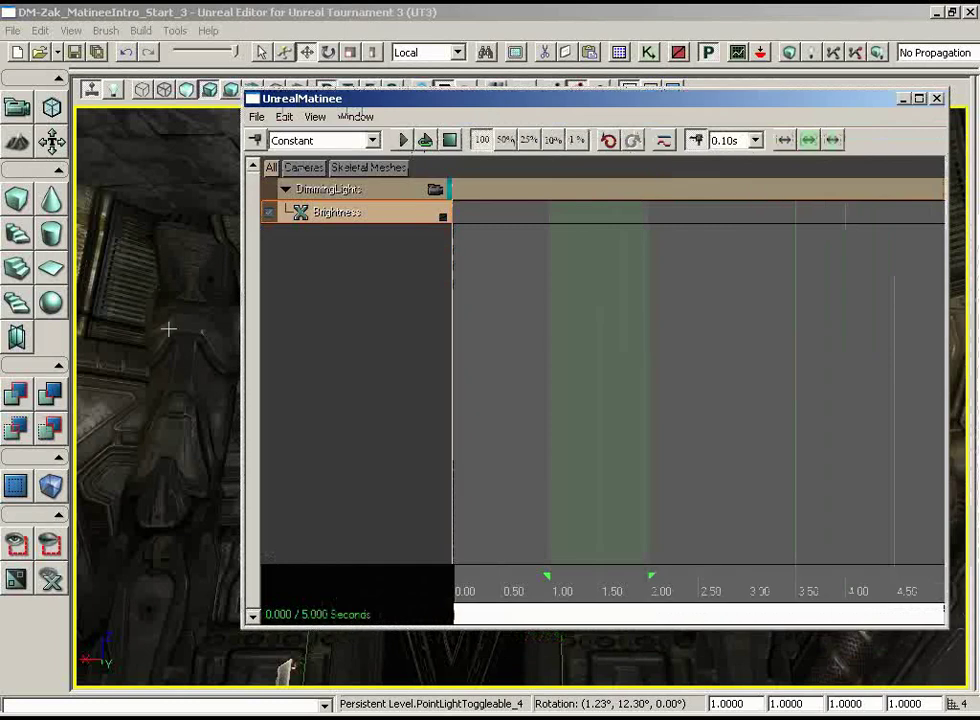
mouse_move(947, 332)
mouse_down()
mouse_move(932, 339)
mouse_move(956, 341)
mouse_up()
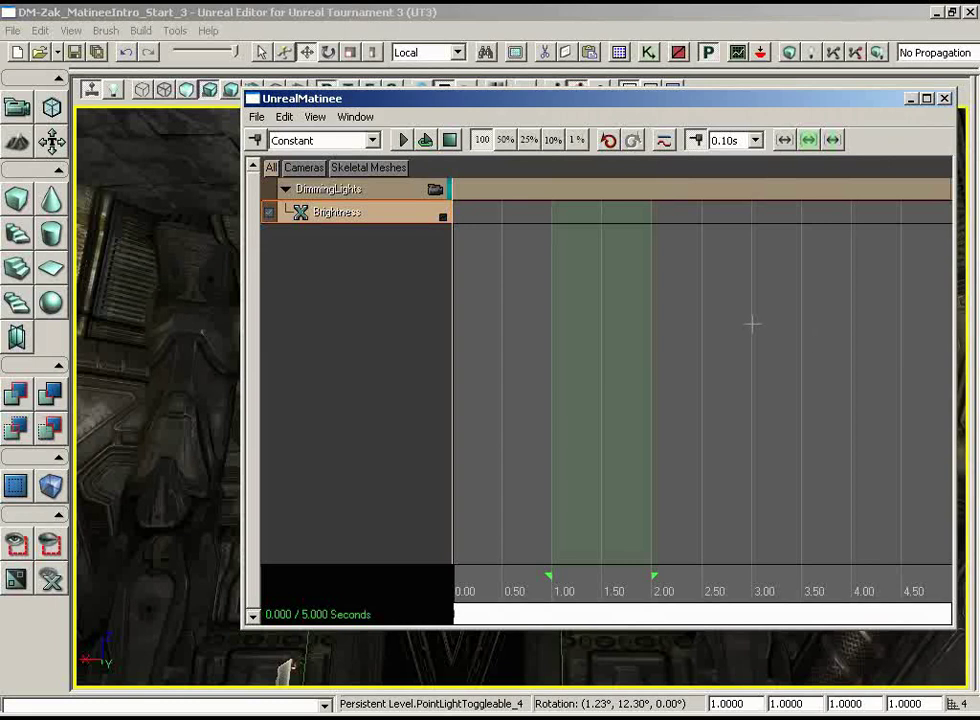
scroll(752, 323, down, 3)
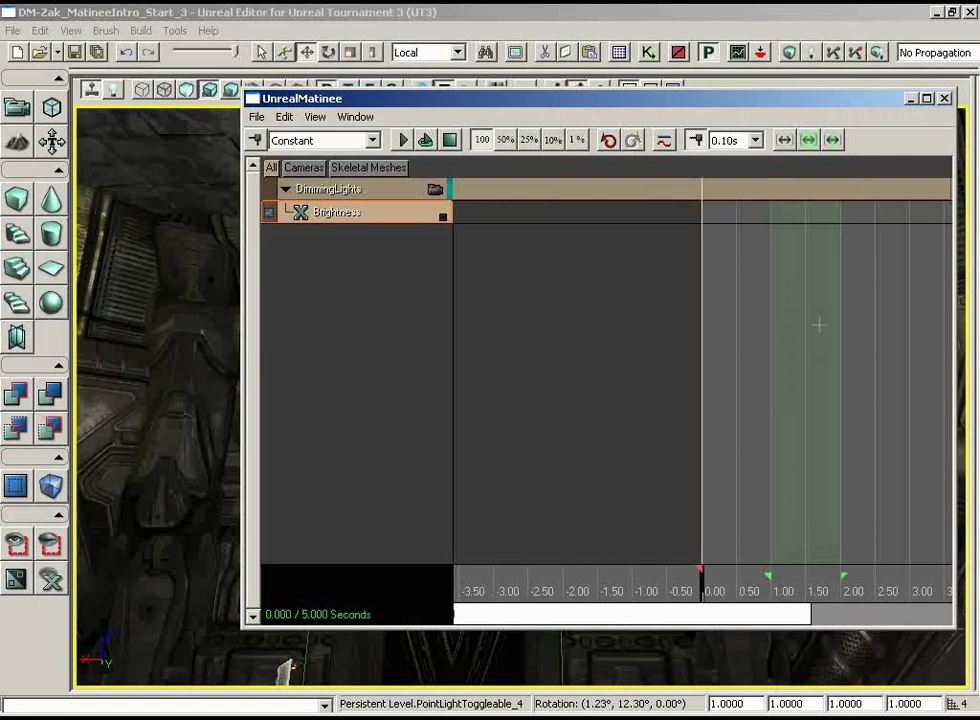
drag(818, 324, 650, 323)
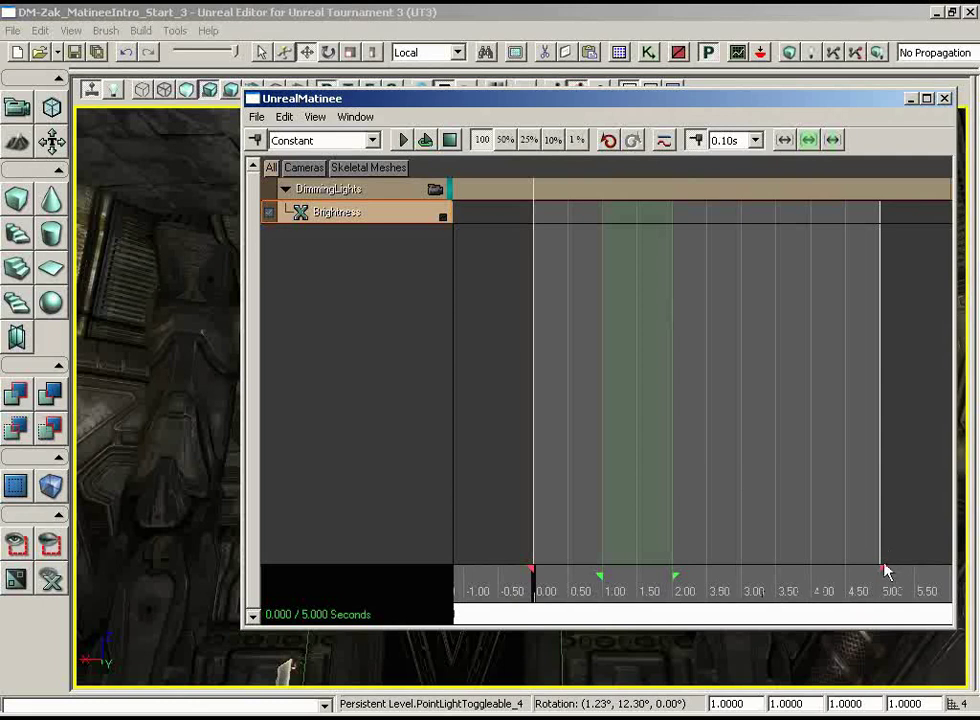
drag(884, 570, 603, 577)
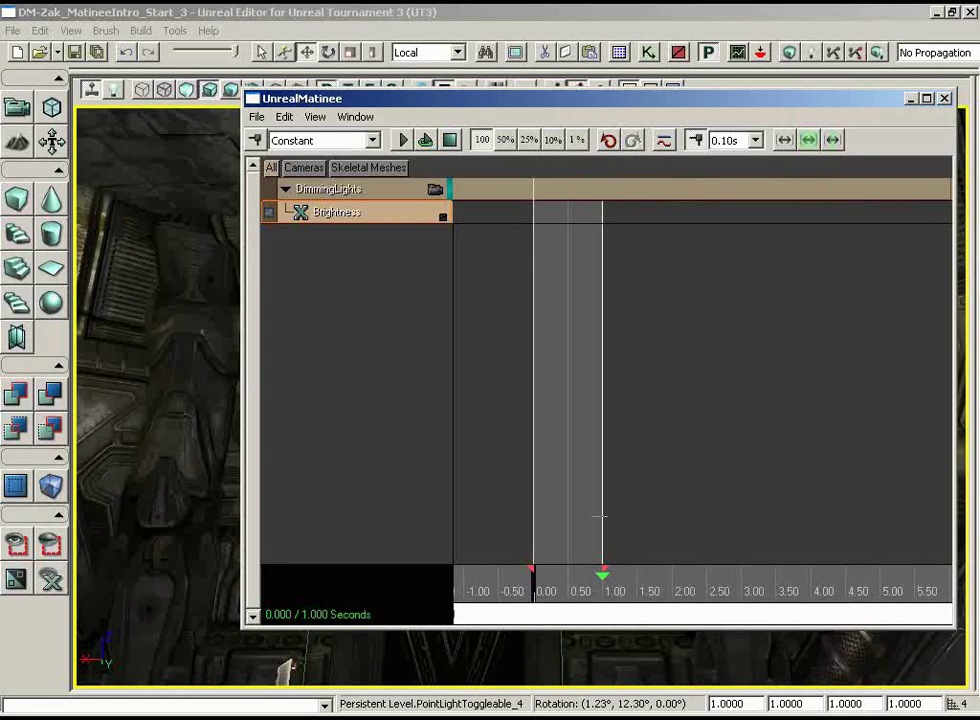
Add the first Brightness key at 0.00 seconds
mouse_move(534, 591)
mouse_down()
mouse_move(562, 591)
mouse_move(532, 591)
mouse_up()
scroll(700, 400, up, 10)
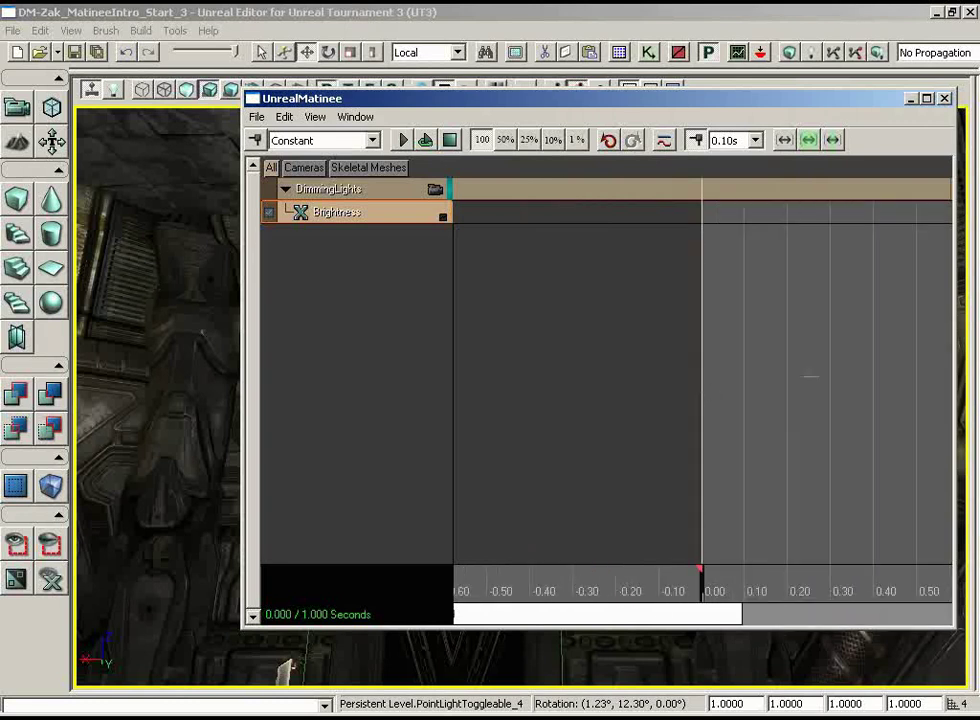
scroll(620, 376, up, 2)
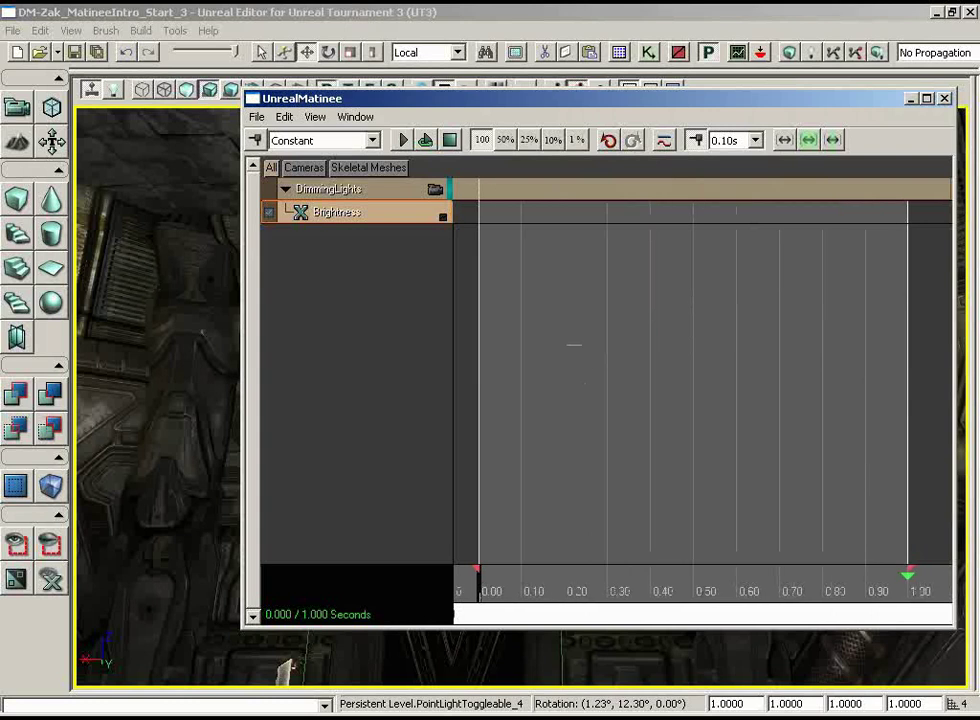
key(Return)
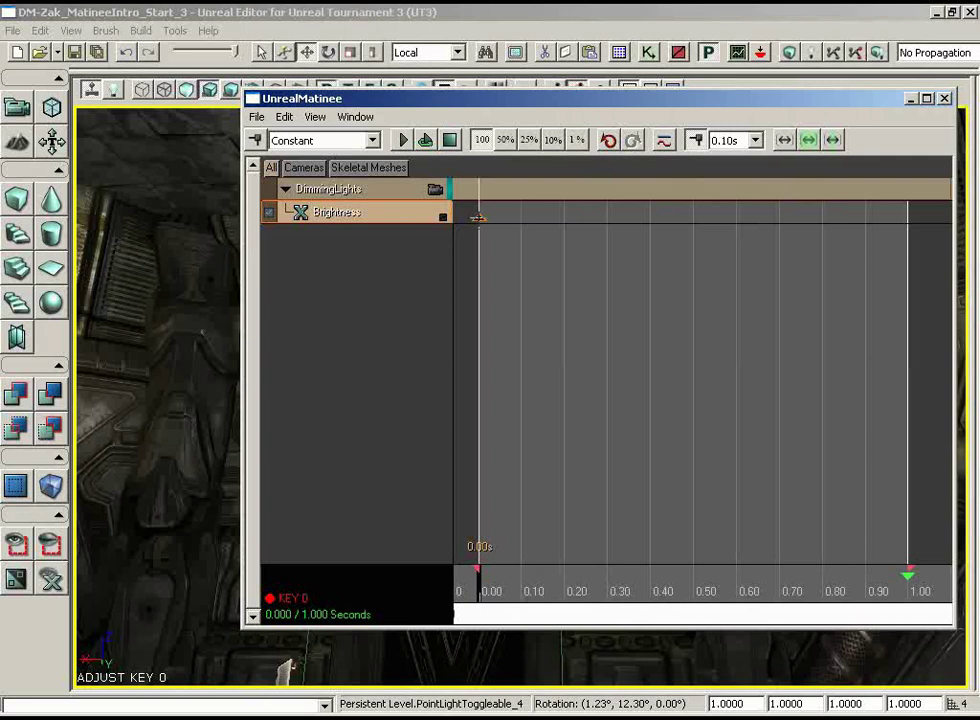
Set the first Brightness key's value to 0.5
right_click(480, 218)
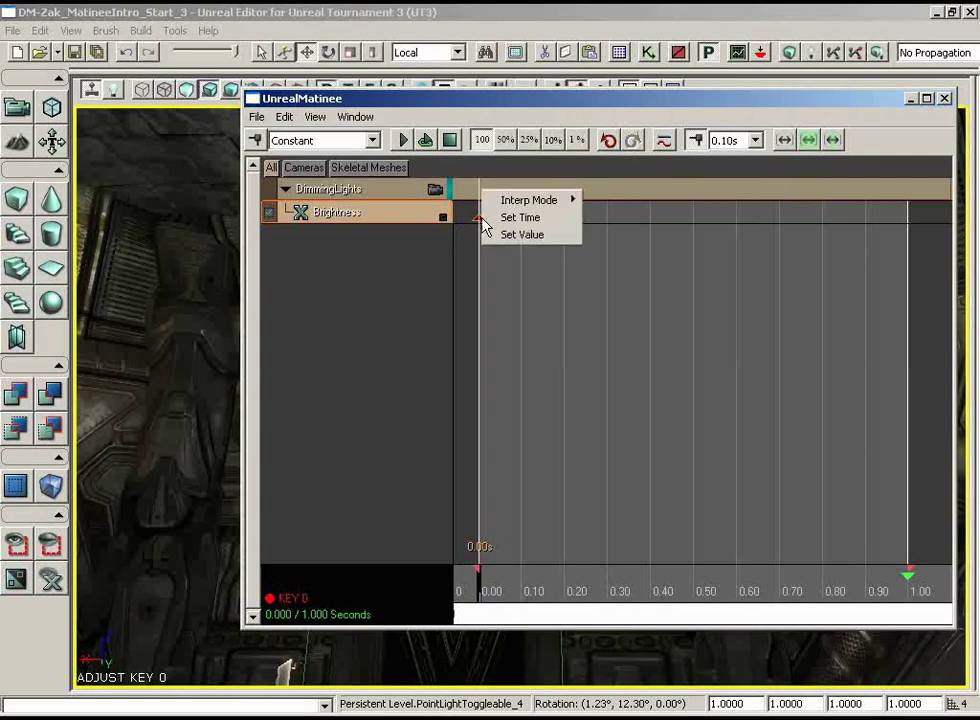
click(555, 236)
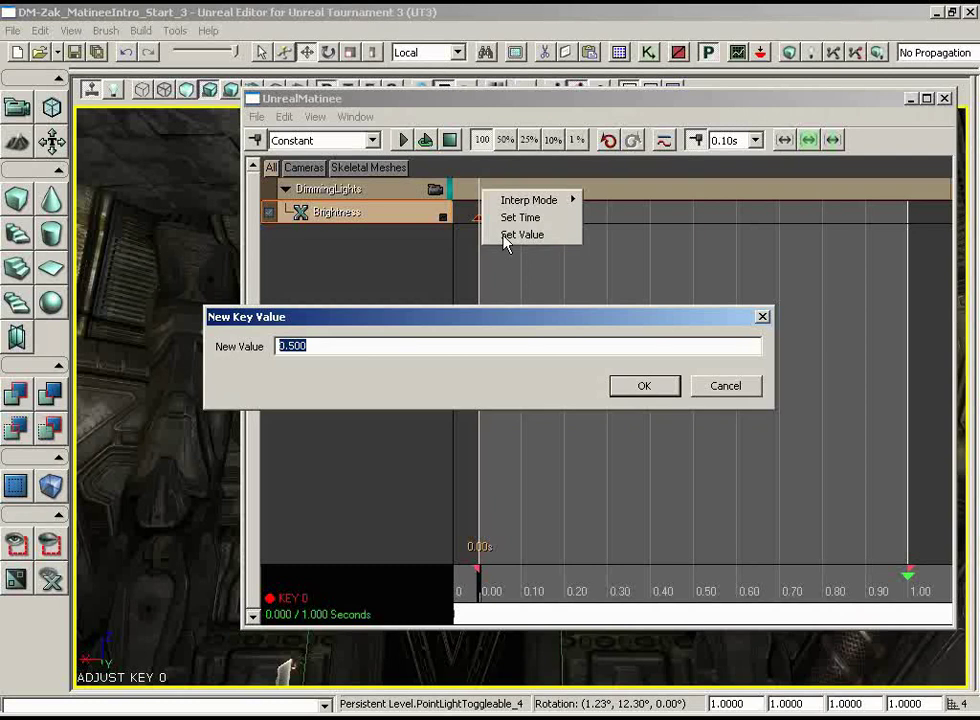
click(644, 385)
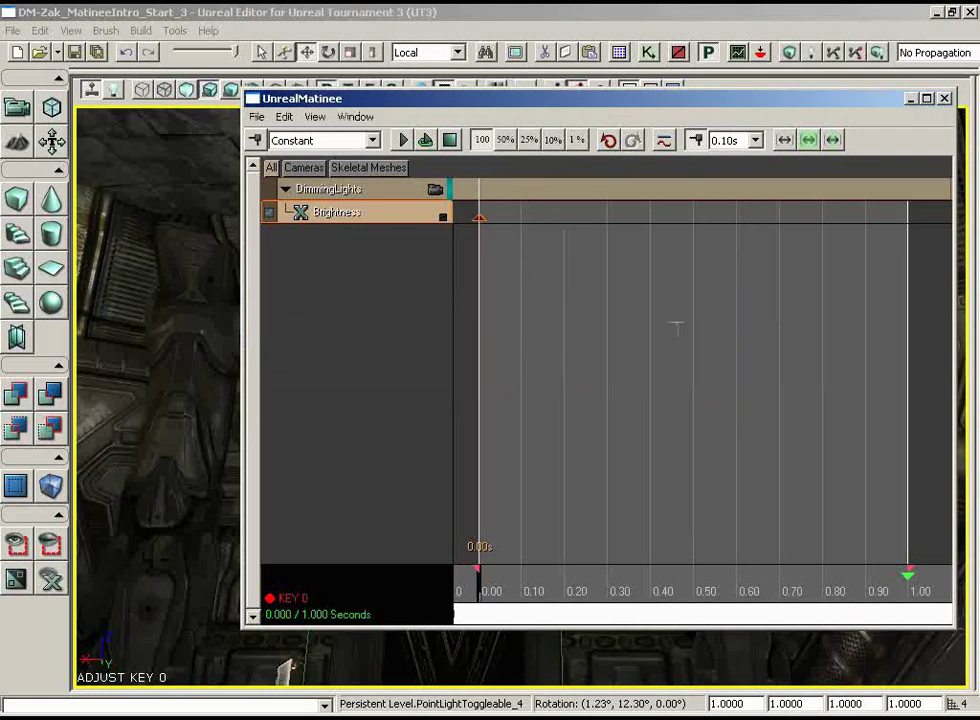
Add a second Brightness key at 1.00 seconds with value 0
drag(507, 591, 925, 586)
key(Return)
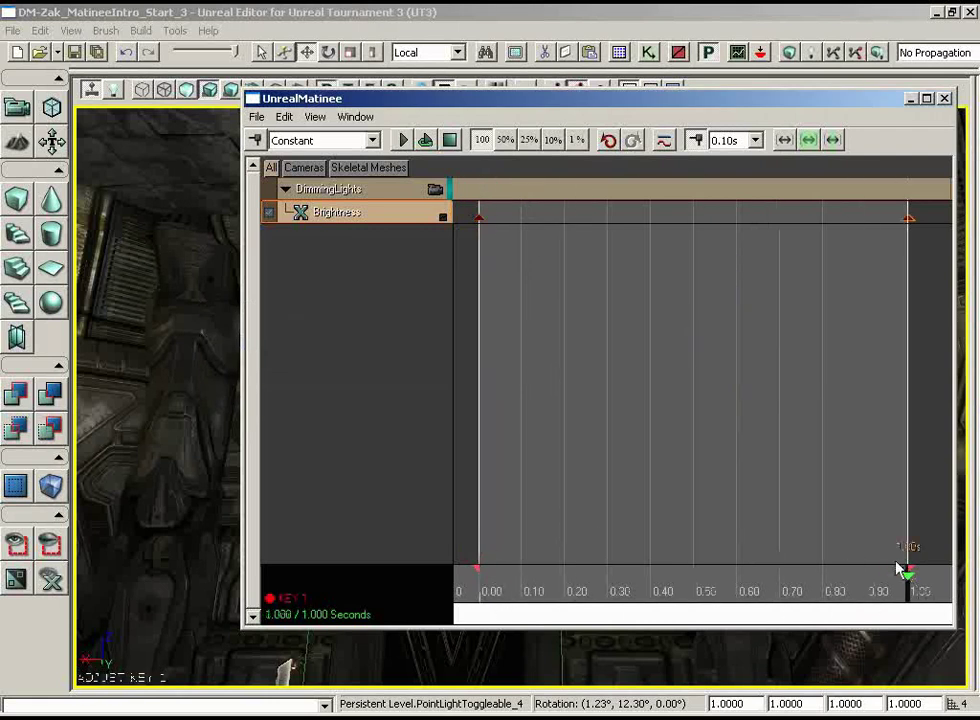
right_click(910, 218)
click(890, 235)
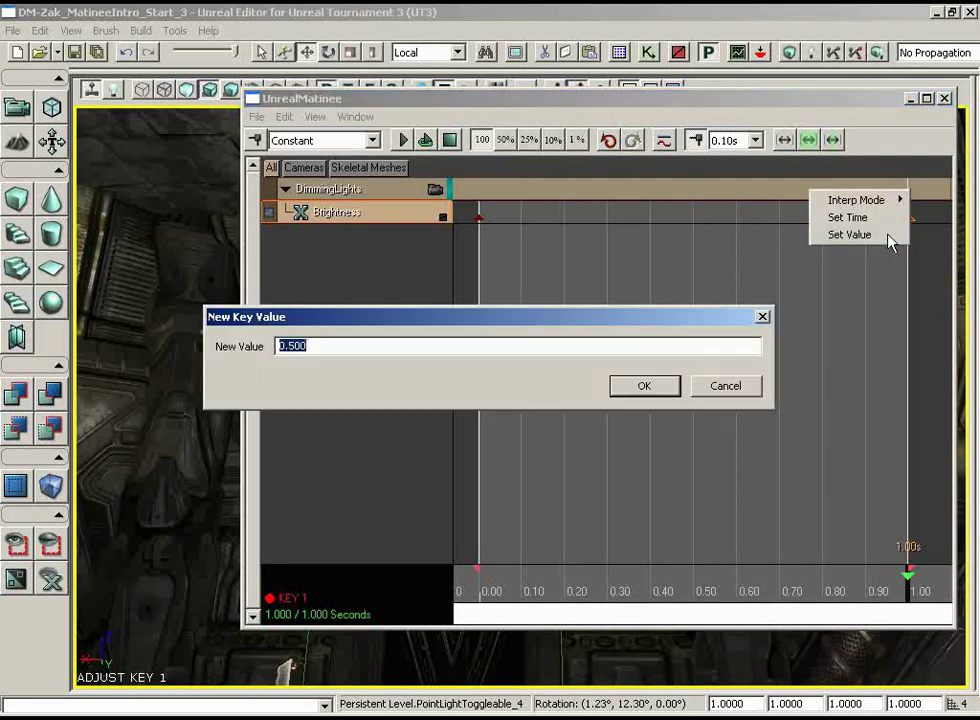
text(0)
key(Return)
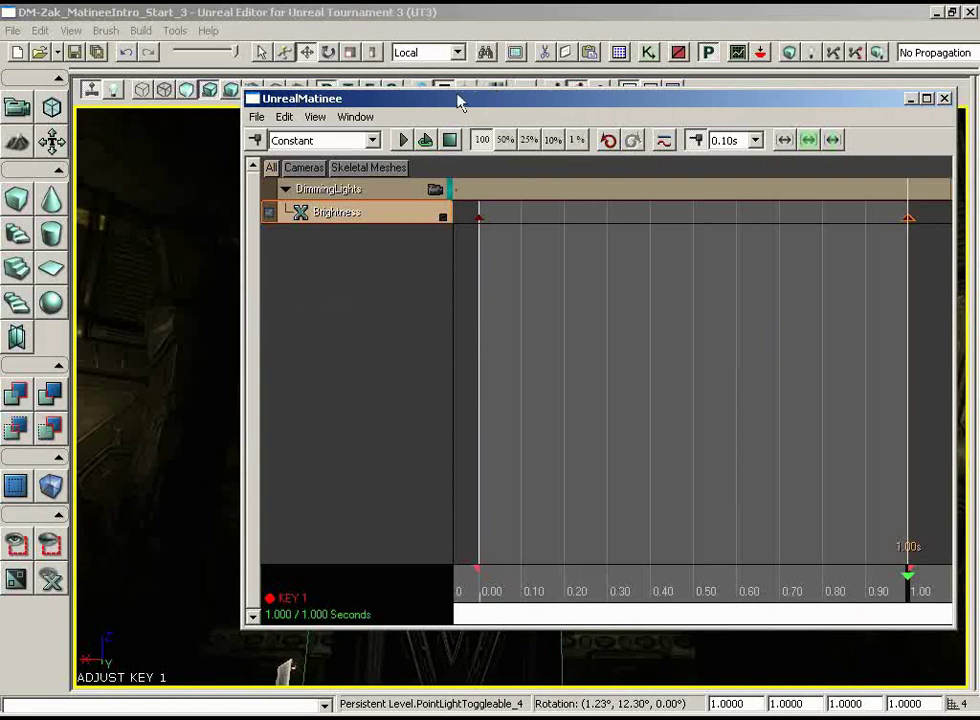
drag(435, 103, 781, 101)
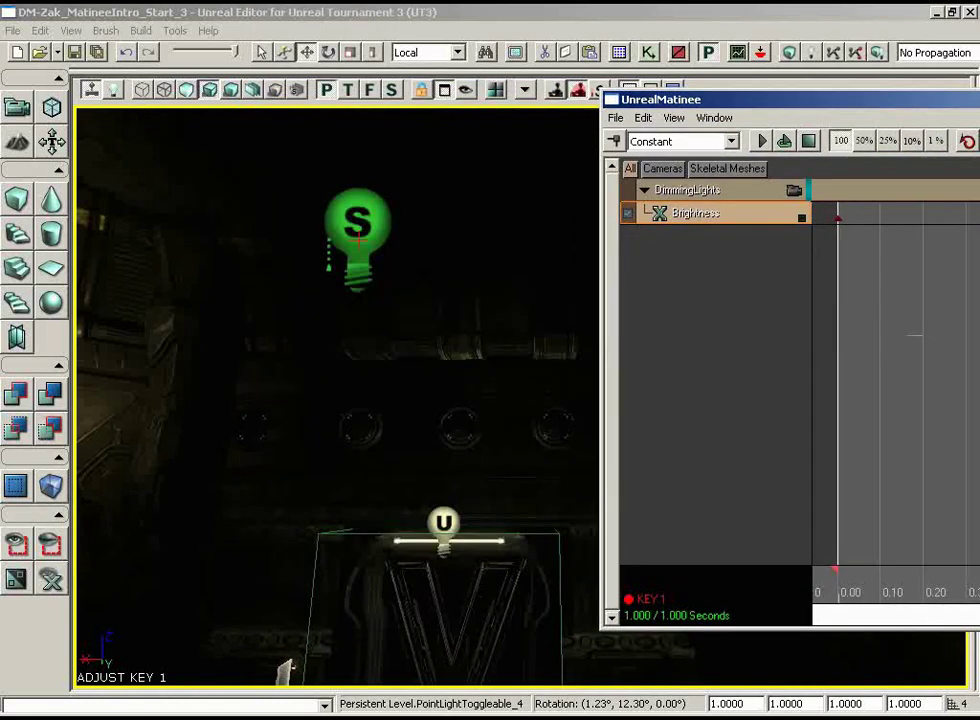
scroll(915, 336, down, 5)
drag(933, 343, 818, 405)
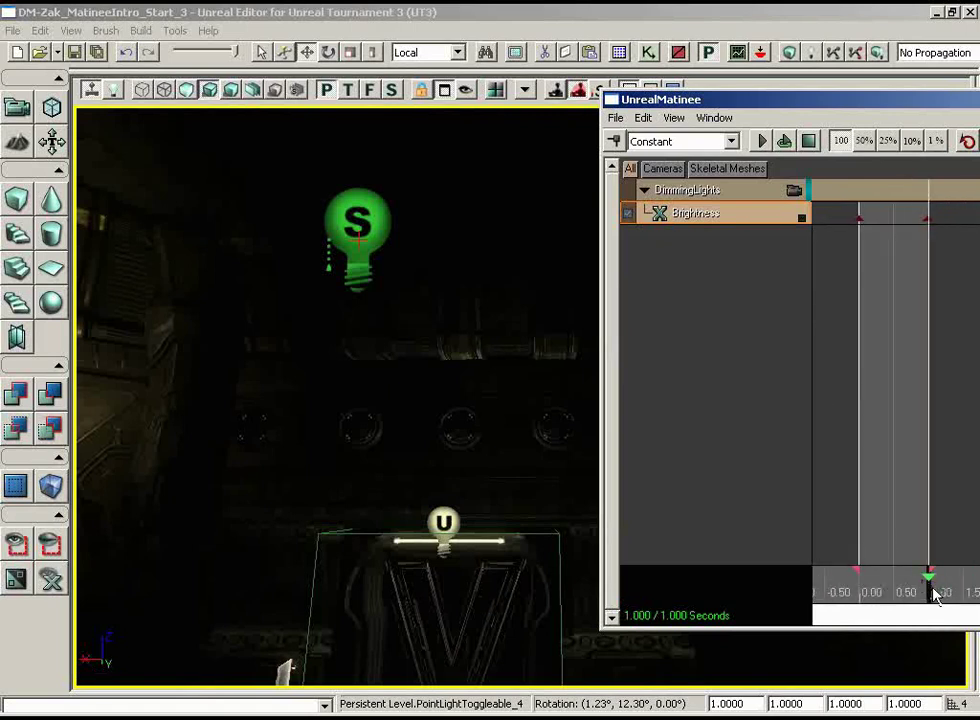
mouse_move(928, 590)
mouse_down()
mouse_move(865, 595)
mouse_move(930, 582)
mouse_move(862, 595)
mouse_move(900, 592)
mouse_move(922, 576)
mouse_move(860, 582)
mouse_up()
click(785, 143)
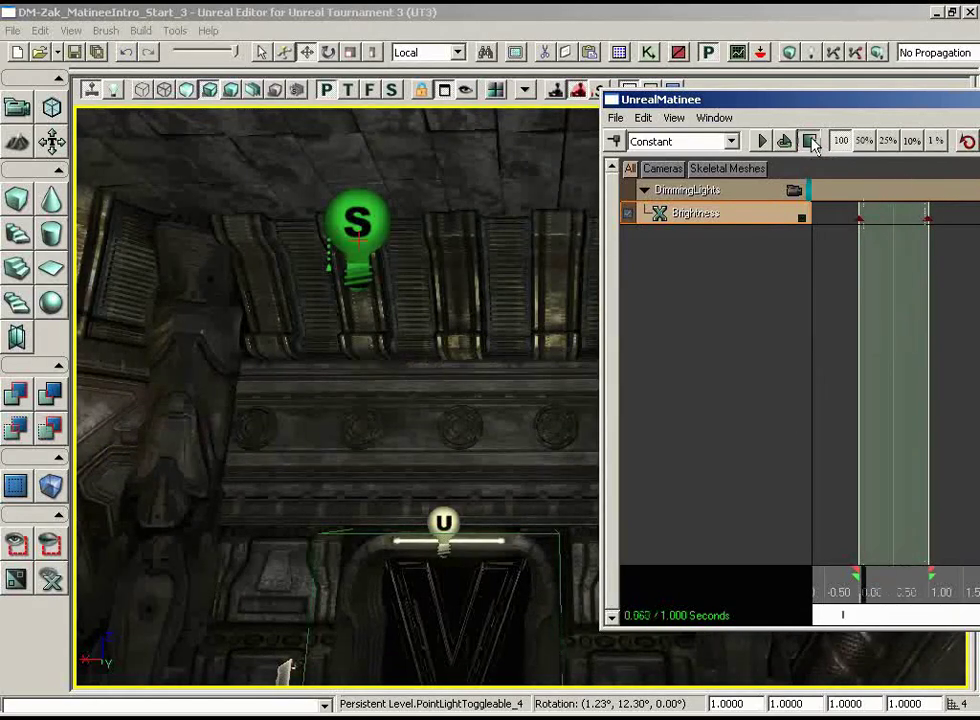
click(811, 142)
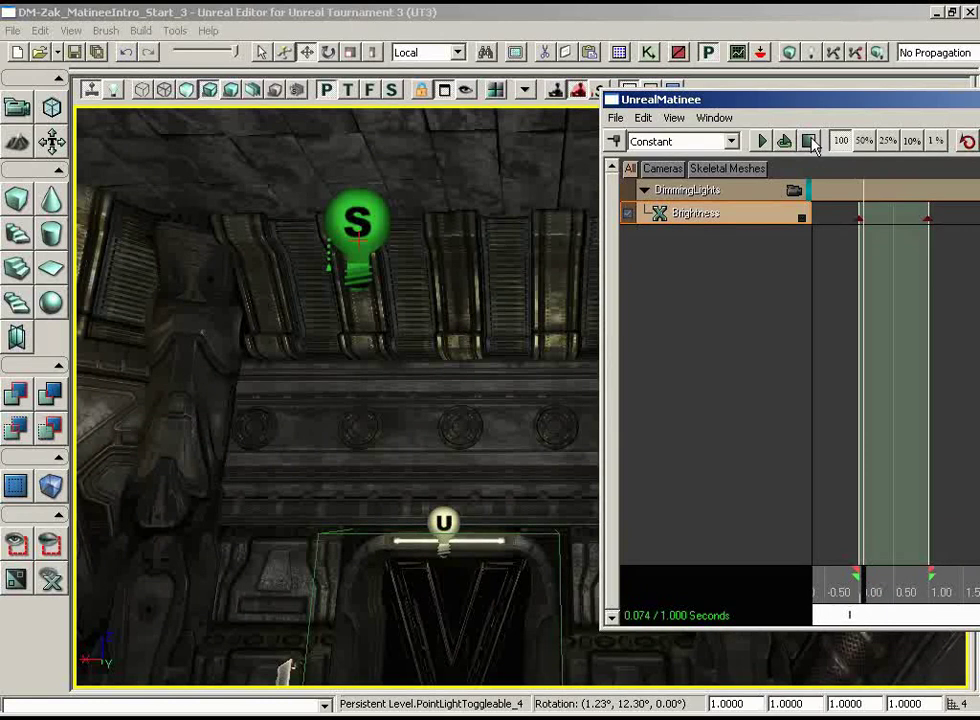
drag(937, 104, 479, 95)
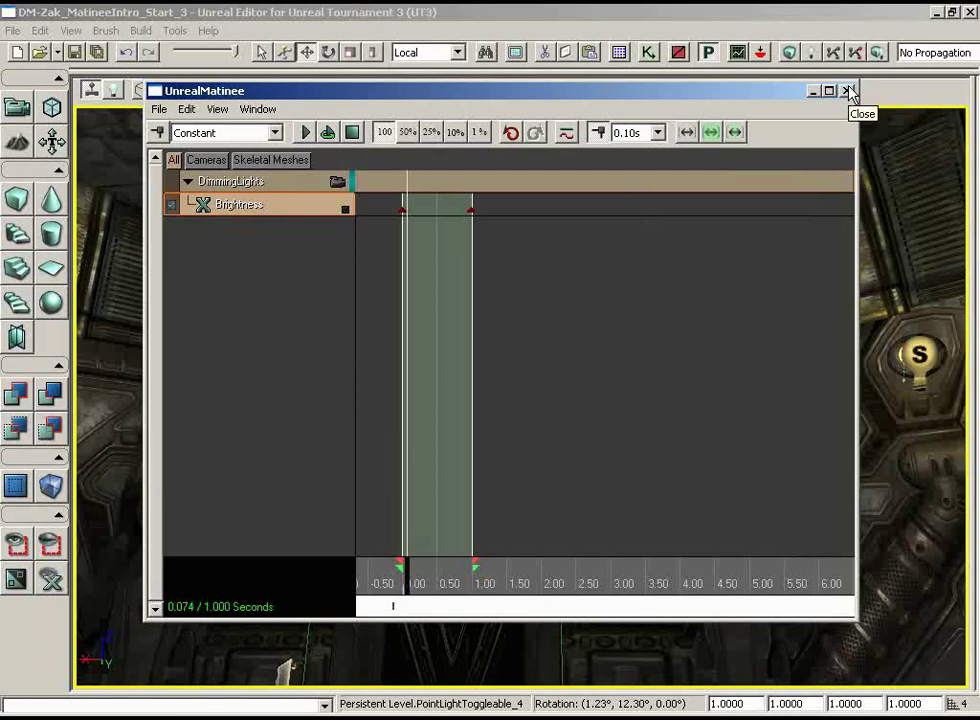
Show the Brightness curve in the Curve Editor and fit it to the graph
click(567, 132)
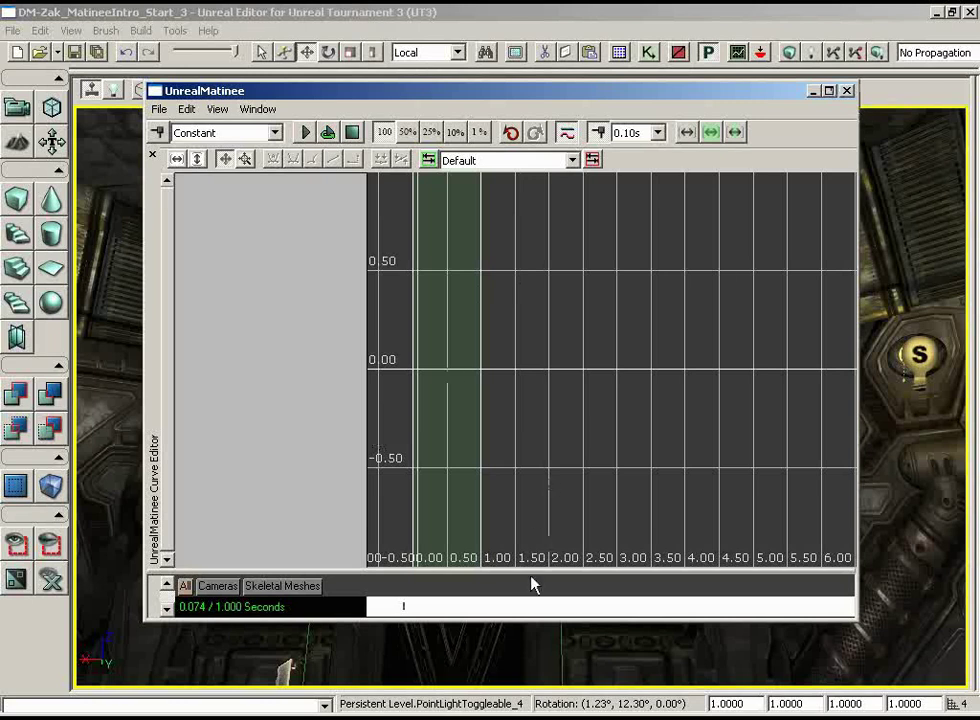
drag(530, 570, 545, 405)
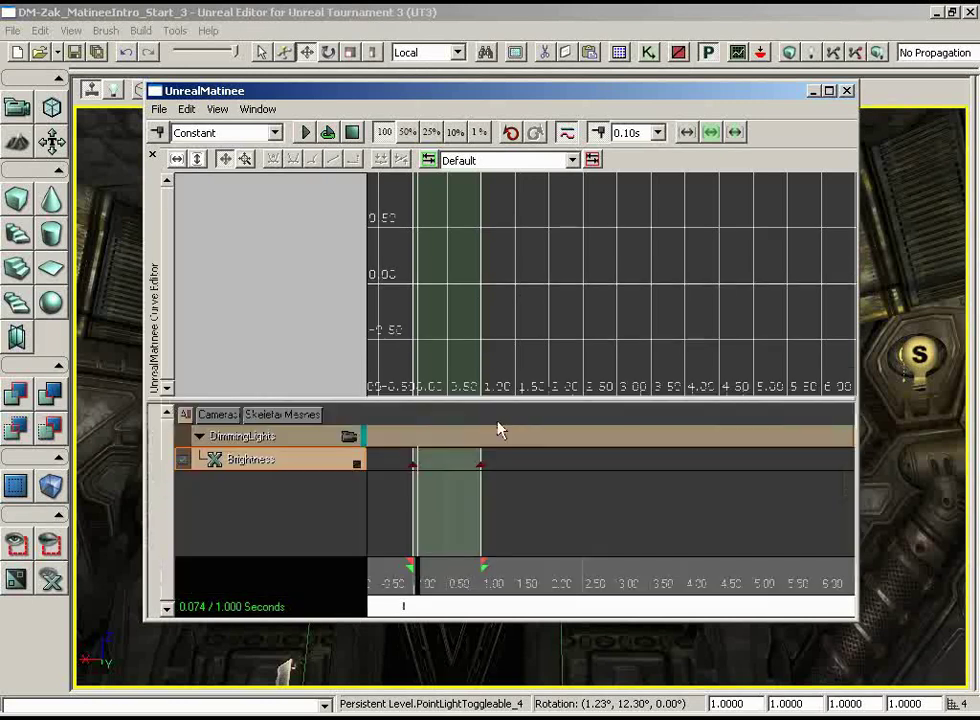
click(359, 466)
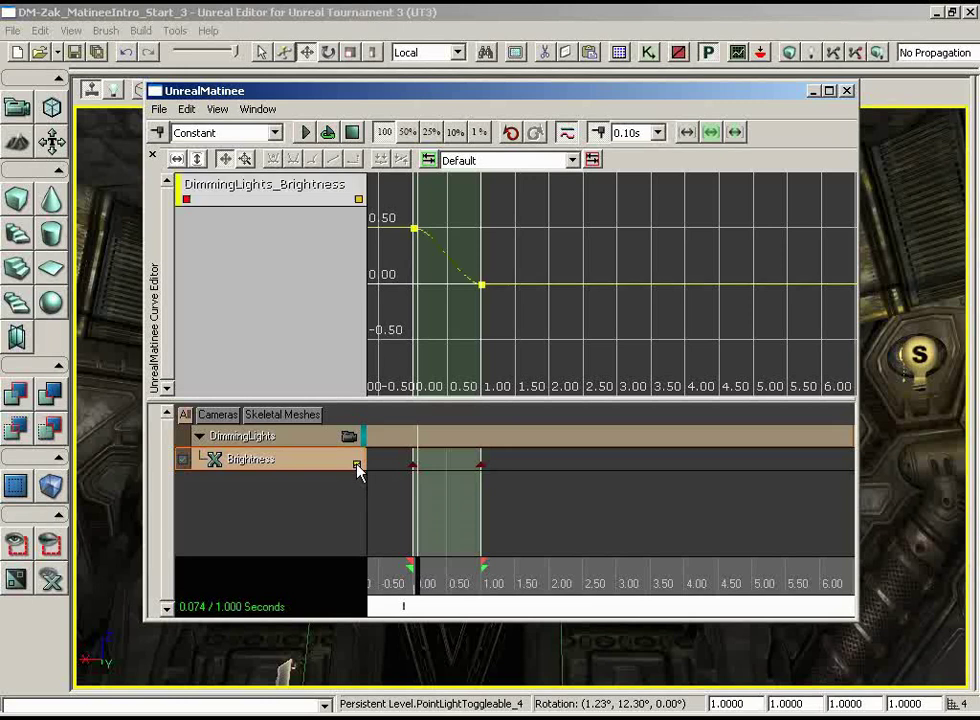
drag(455, 300, 535, 312)
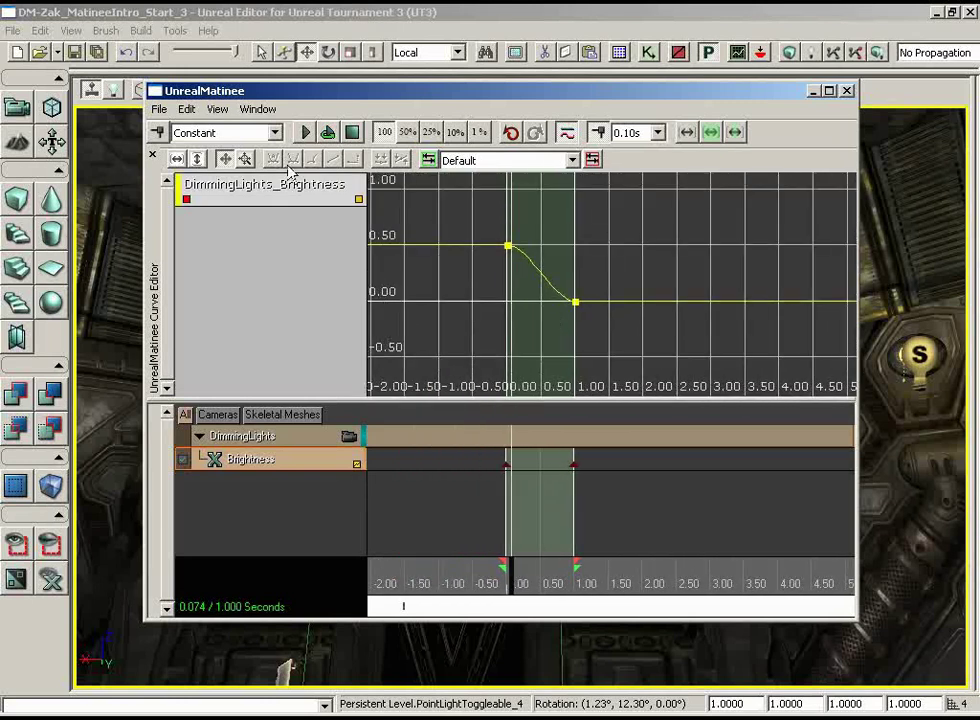
click(176, 159)
click(198, 160)
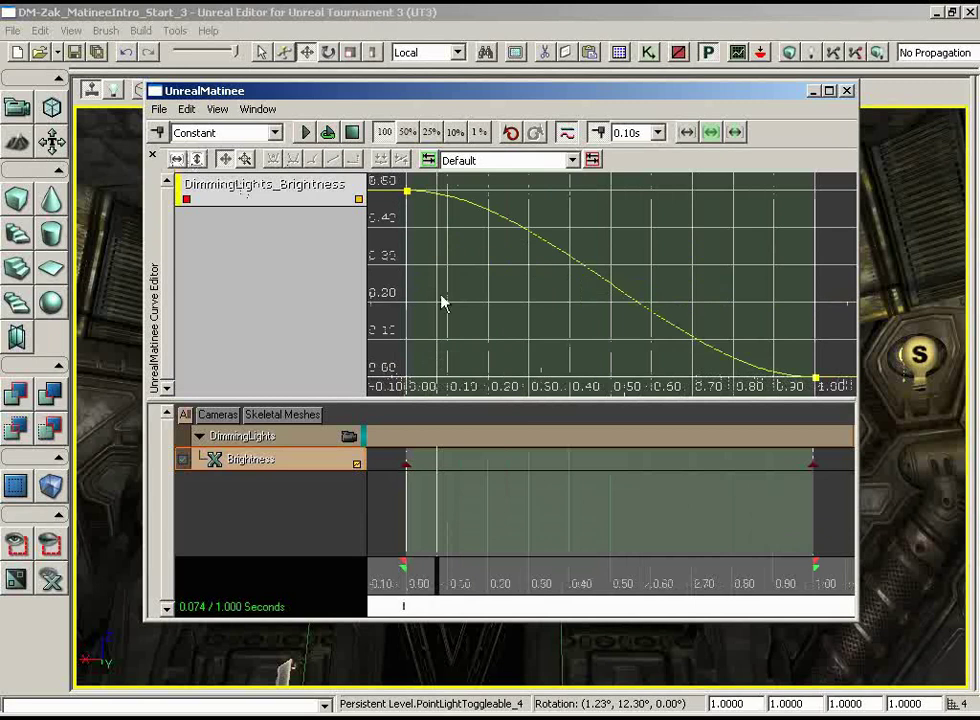
Make the curve between both Brightness keys linear
mouse_move(408, 195)
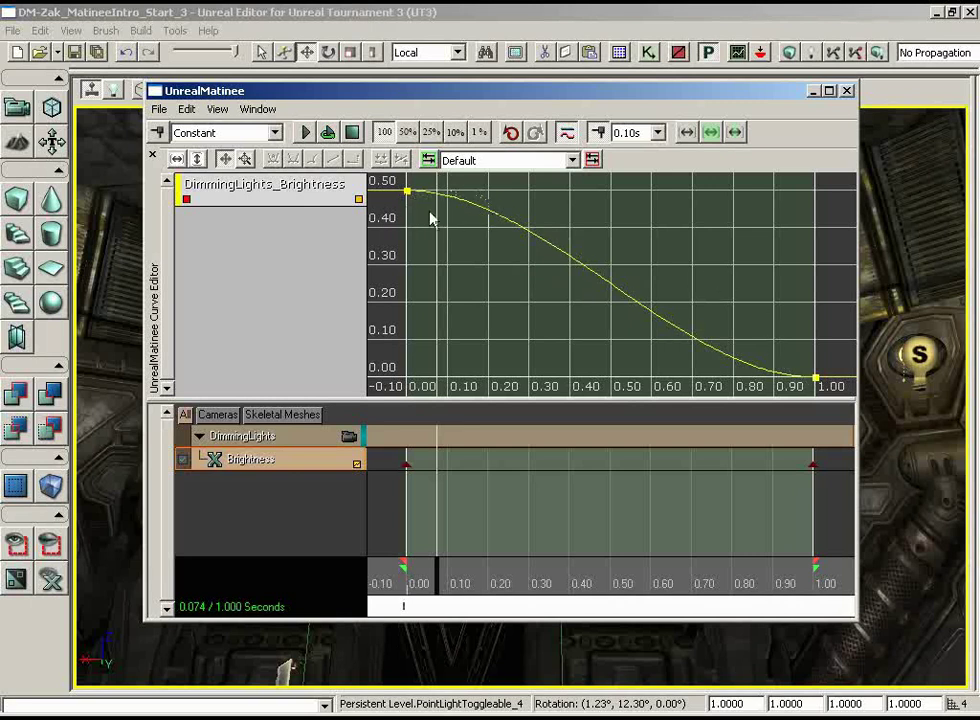
click(816, 378)
ctrl+click(406, 190)
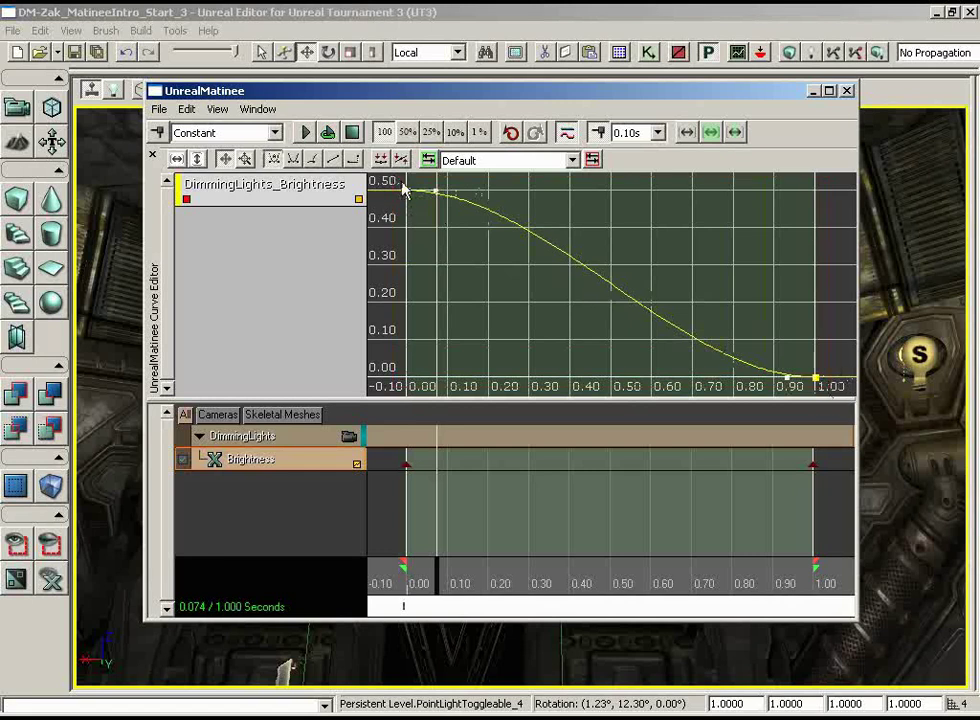
click(334, 161)
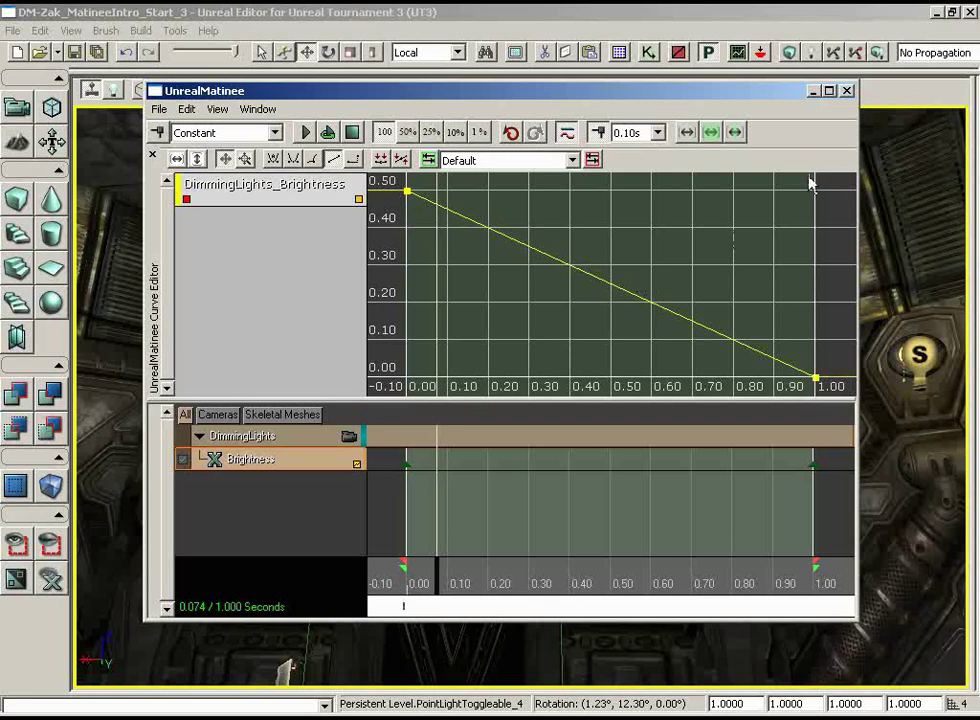
drag(696, 94, 812, 104)
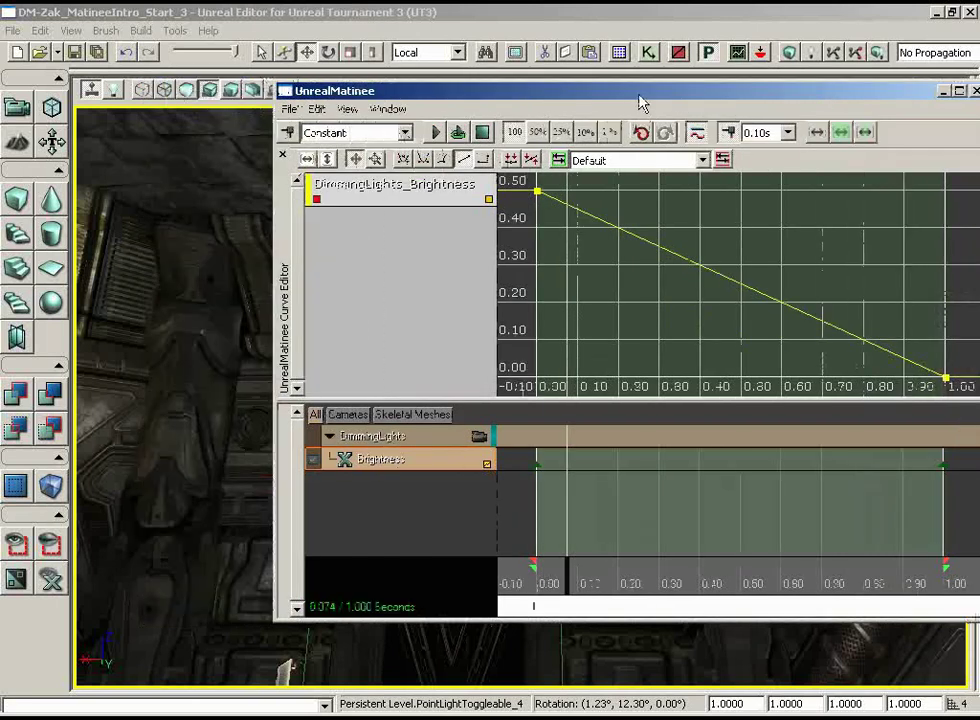
drag(652, 103, 954, 103)
drag(810, 102, 916, 103)
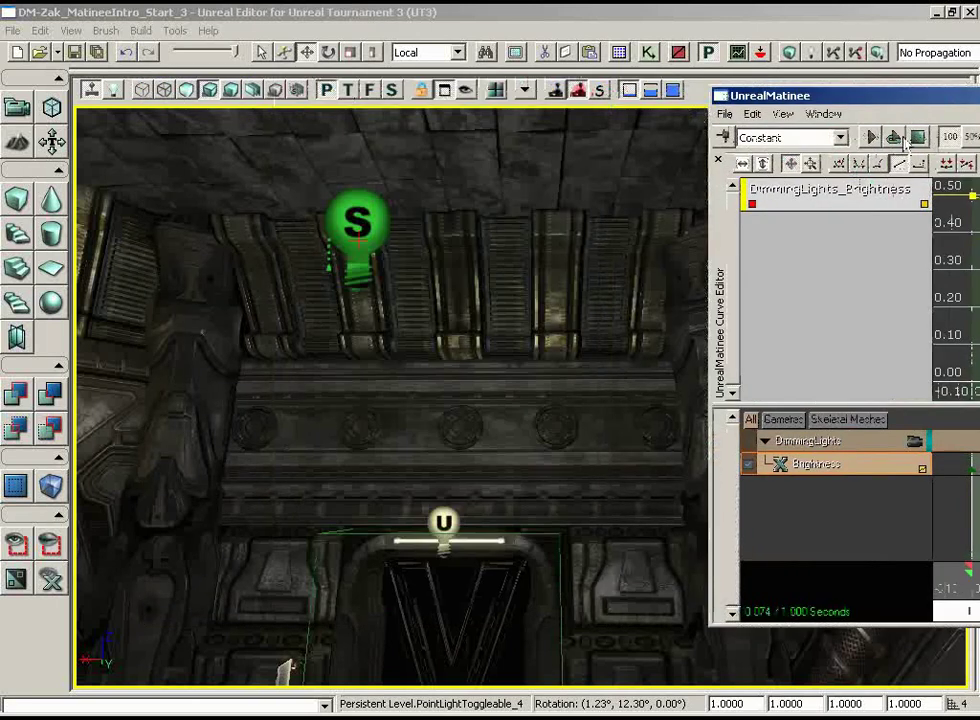
click(894, 139)
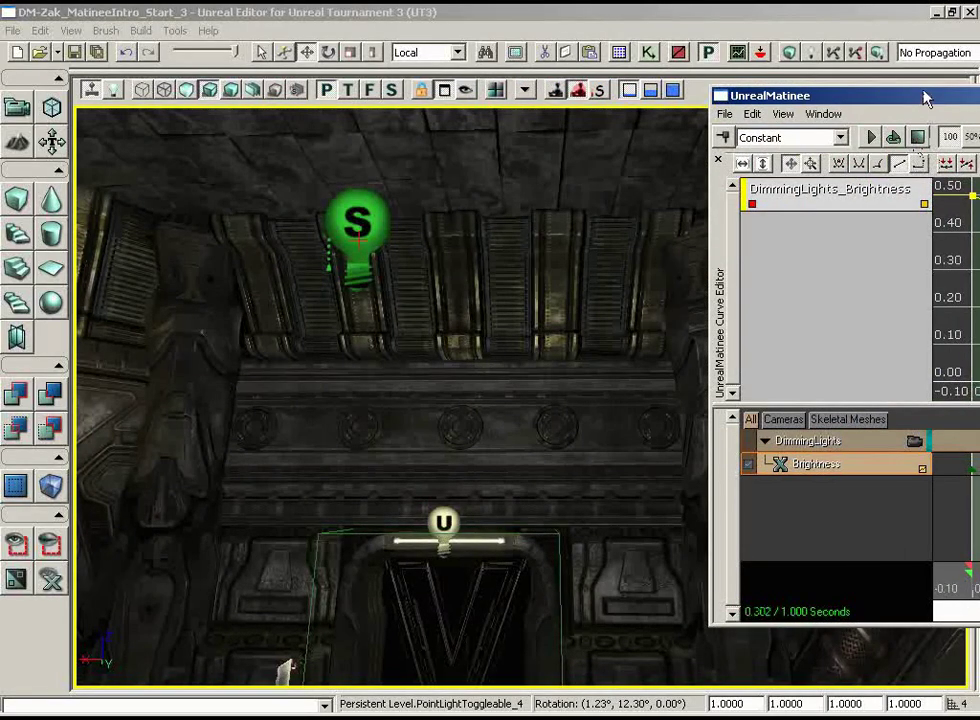
drag(926, 98, 356, 76)
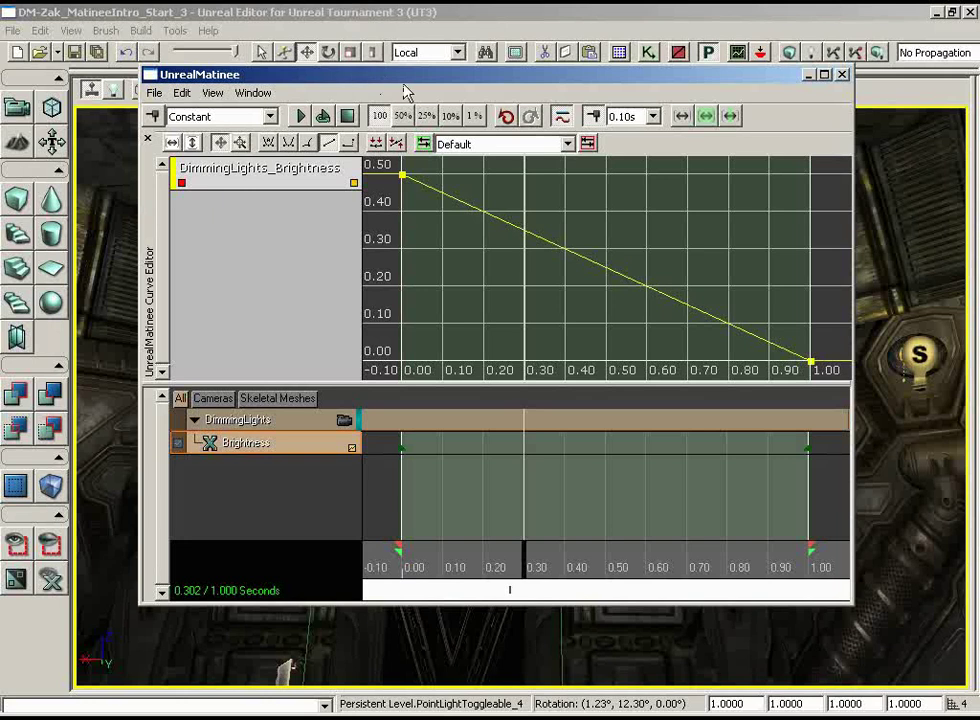